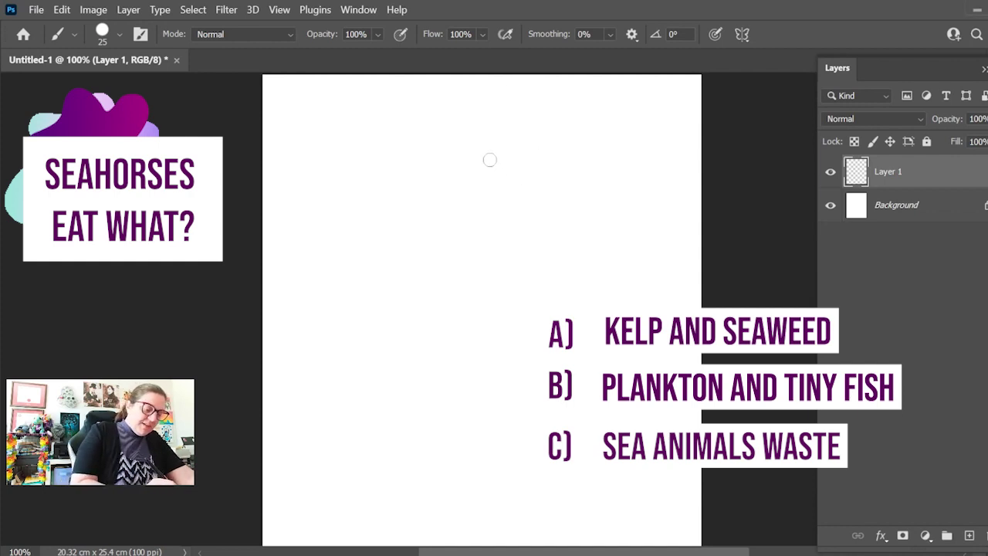
# Step: Sketch a large S-shaped guide curve on Layer 1 and add an oval head at its upper end
pyautogui.moveTo(504, 156)
pyautogui.mouseDown()
pyautogui.moveTo(429, 154)
pyautogui.moveTo(410, 175)
pyautogui.moveTo(407, 208)
pyautogui.moveTo(422, 231)
pyautogui.moveTo(506, 268)
pyautogui.moveTo(522, 341)
pyautogui.moveTo(495, 378)
pyautogui.moveTo(433, 375)
pyautogui.moveTo(425, 335)
pyautogui.mouseUp()
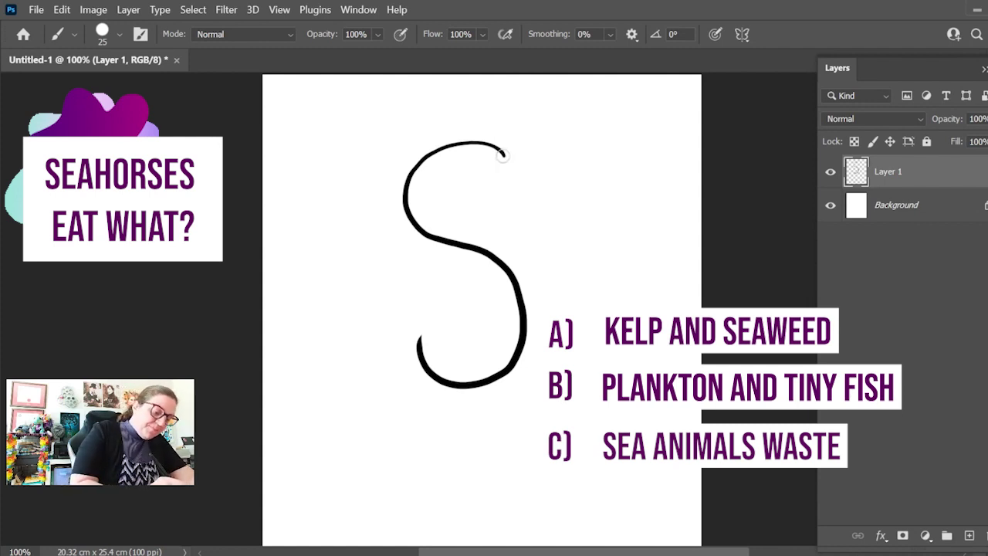
pyautogui.moveTo(450, 148)
pyautogui.mouseDown()
pyautogui.moveTo(473, 192)
pyautogui.moveTo(516, 191)
pyautogui.moveTo(527, 180)
pyautogui.moveTo(504, 146)
pyautogui.moveTo(451, 147)
pyautogui.moveTo(490, 145)
pyautogui.moveTo(525, 173)
pyautogui.moveTo(484, 140)
pyautogui.moveTo(454, 143)
pyautogui.moveTo(456, 166)
pyautogui.moveTo(477, 188)
pyautogui.moveTo(511, 190)
pyautogui.moveTo(526, 172)
pyautogui.moveTo(464, 154)
pyautogui.moveTo(481, 180)
pyautogui.moveTo(507, 185)
pyautogui.moveTo(512, 169)
pyautogui.moveTo(481, 153)
pyautogui.moveTo(465, 155)
pyautogui.moveTo(524, 182)
pyautogui.mouseUp()
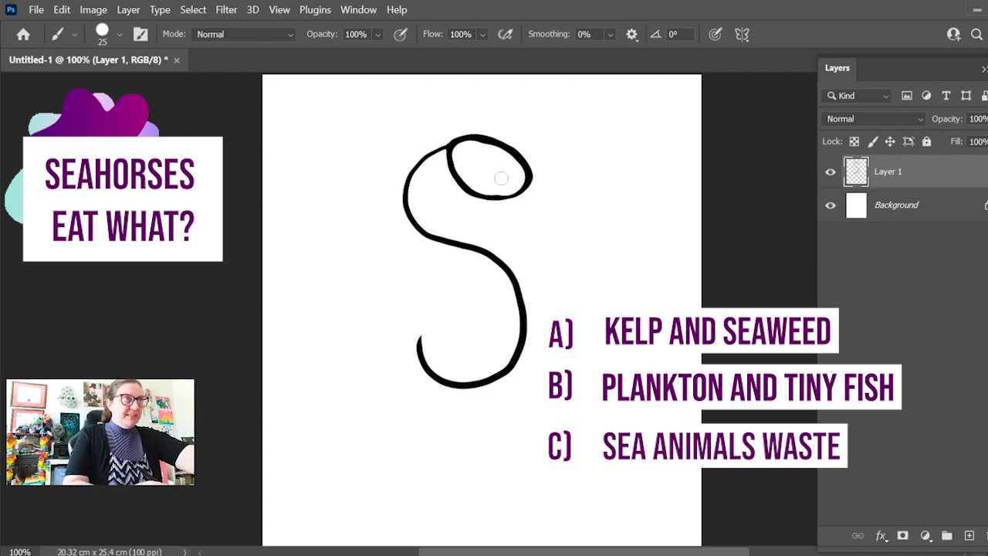
# Step: Reduce the brush size to 10 and draw a long, narrow snout with a flared tip on the oval head
pyautogui.press(']')
pyautogui.press('[')
pyautogui.press('[')
pyautogui.press('[')
pyautogui.press('[')
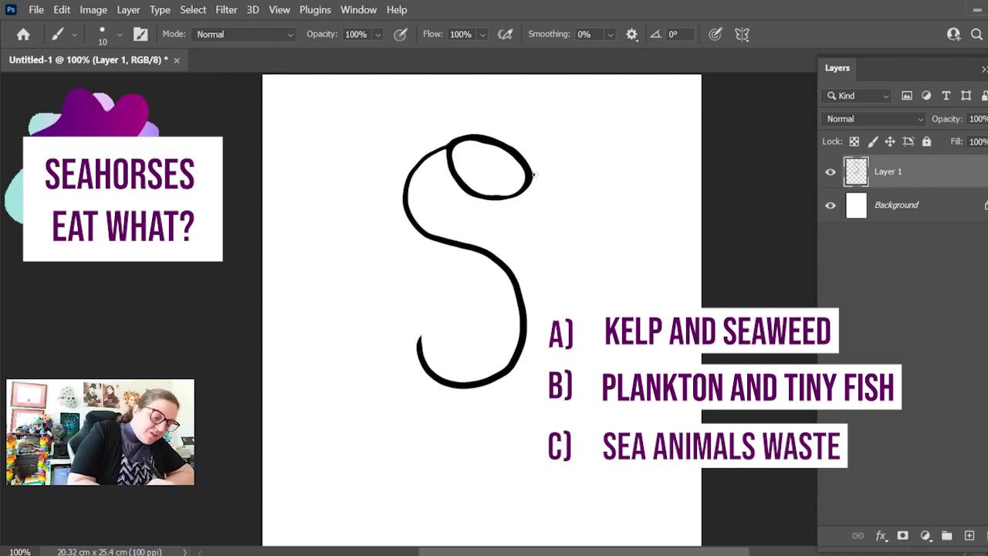
pyautogui.moveTo(532, 174)
pyautogui.mouseDown()
pyautogui.moveTo(580, 172)
pyautogui.moveTo(538, 173)
pyautogui.mouseUp()
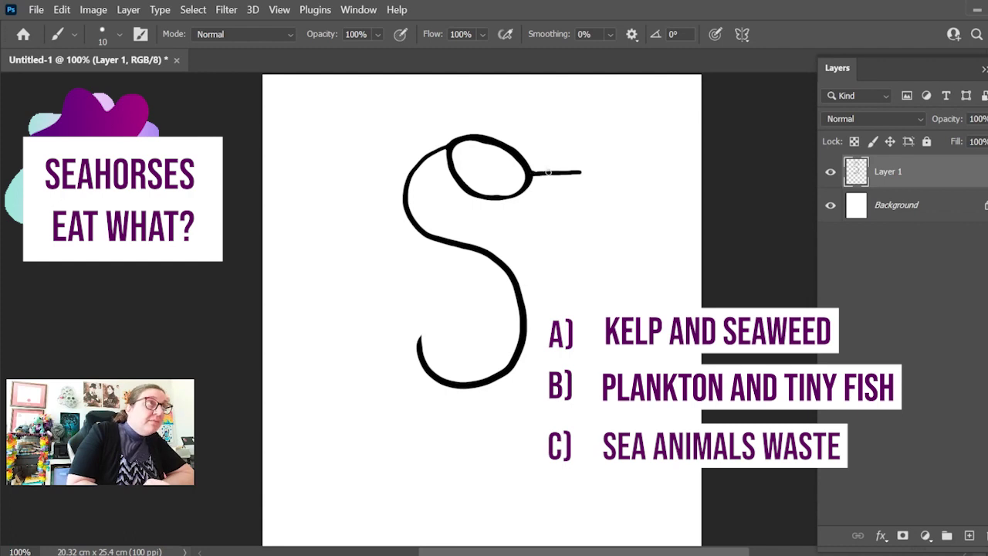
pyautogui.moveTo(525, 190)
pyautogui.mouseDown()
pyautogui.moveTo(582, 174)
pyautogui.moveTo(524, 188)
pyautogui.moveTo(570, 176)
pyautogui.moveTo(534, 172)
pyautogui.moveTo(585, 174)
pyautogui.mouseUp()
pyautogui.moveTo(529, 190)
pyautogui.mouseDown()
pyautogui.moveTo(590, 174)
pyautogui.moveTo(591, 187)
pyautogui.moveTo(583, 170)
pyautogui.moveTo(534, 179)
pyautogui.moveTo(588, 176)
pyautogui.mouseUp()
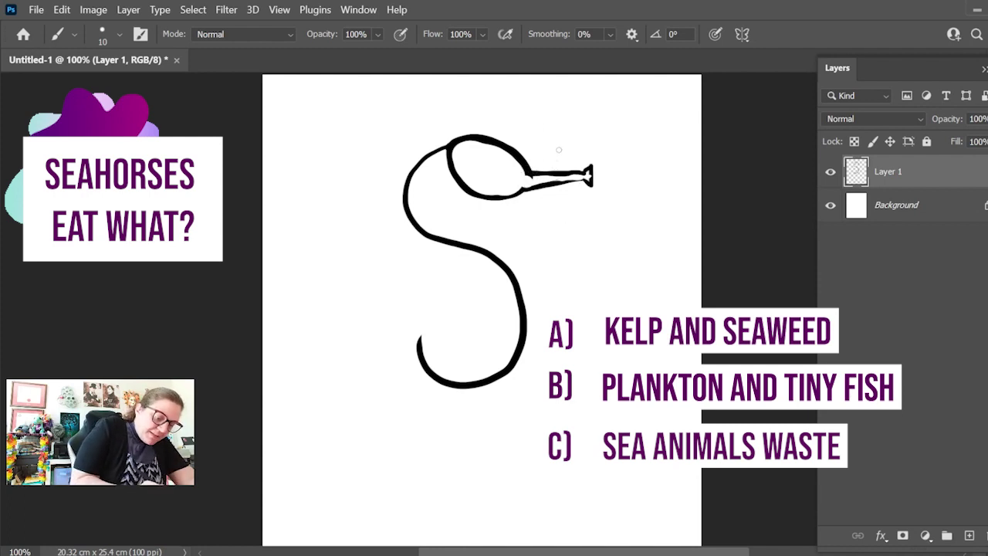
pyautogui.moveTo(521, 190)
pyautogui.mouseDown()
pyautogui.moveTo(584, 179)
pyautogui.moveTo(592, 166)
pyautogui.mouseUp()
pyautogui.moveTo(532, 171); pyautogui.dragTo(590, 171)
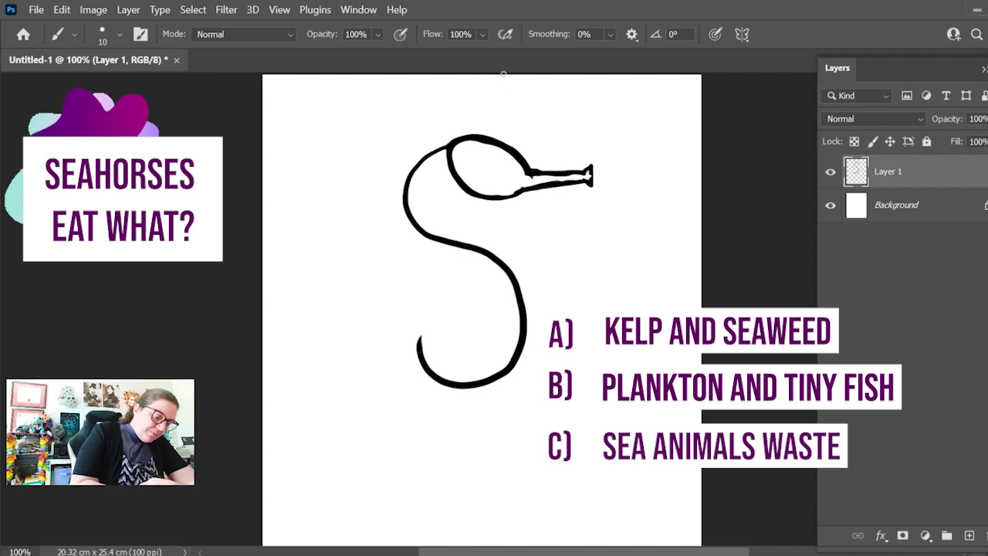
# Step: Draw the seahorse's back and belly lines to thicken the neck and body, erasing the guide curve between and beside them
pyautogui.moveTo(467, 195); pyautogui.dragTo(473, 208)
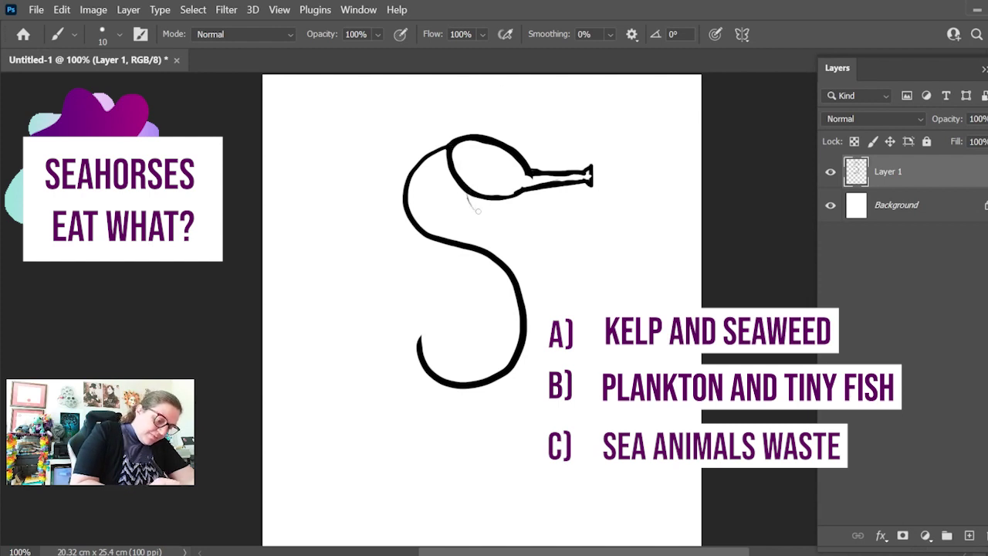
pyautogui.moveTo(412, 222)
pyautogui.mouseDown()
pyautogui.moveTo(485, 309)
pyautogui.moveTo(496, 342)
pyautogui.moveTo(484, 378)
pyautogui.moveTo(495, 350)
pyautogui.moveTo(482, 306)
pyautogui.moveTo(412, 217)
pyautogui.mouseUp()
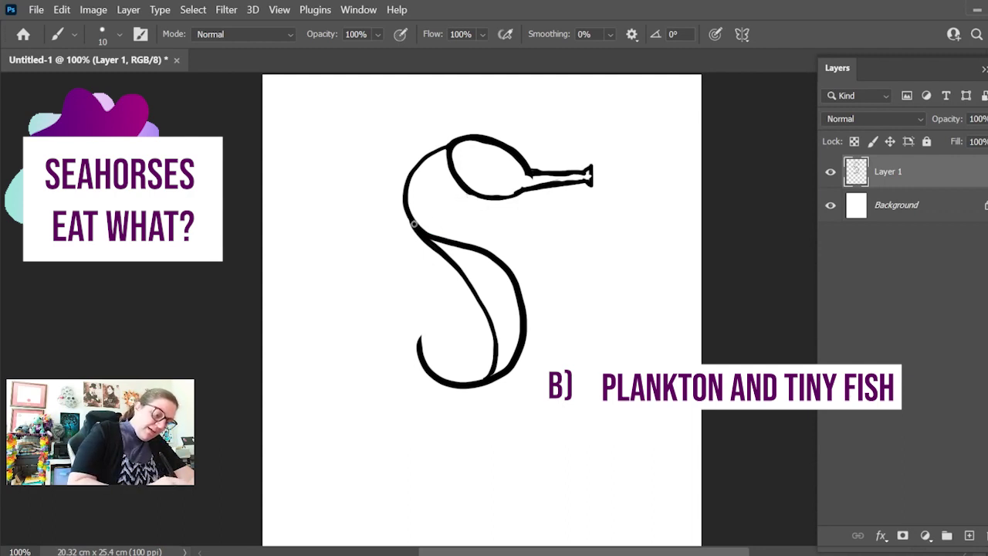
pyautogui.moveTo(422, 231)
pyautogui.mouseDown()
pyautogui.moveTo(478, 291)
pyautogui.moveTo(494, 324)
pyautogui.moveTo(492, 367)
pyautogui.mouseUp()
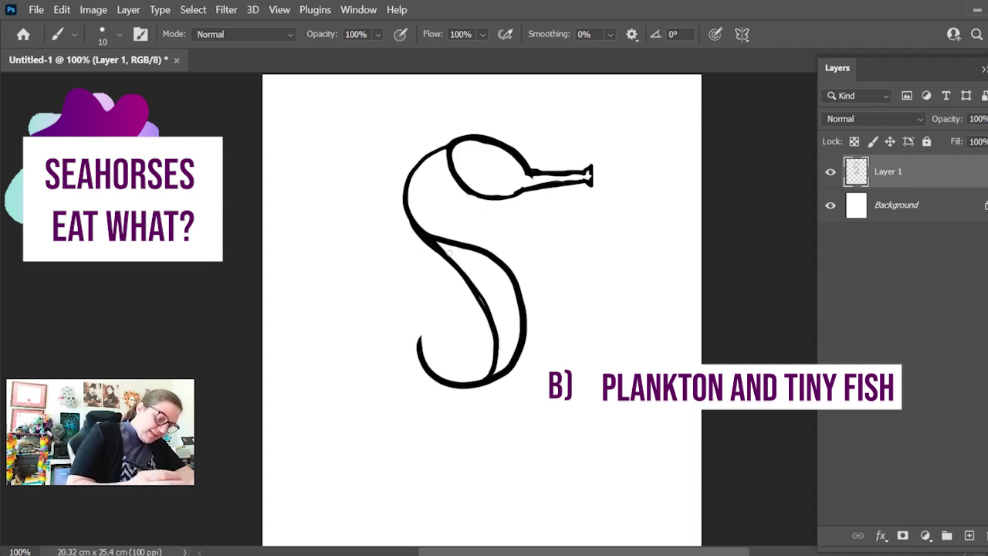
pyautogui.moveTo(473, 193)
pyautogui.mouseDown()
pyautogui.moveTo(479, 230)
pyautogui.moveTo(514, 272)
pyautogui.moveTo(491, 245)
pyautogui.moveTo(522, 292)
pyautogui.moveTo(528, 325)
pyautogui.mouseUp()
pyautogui.moveTo(519, 284)
pyautogui.mouseDown()
pyautogui.moveTo(525, 334)
pyautogui.moveTo(496, 377)
pyautogui.moveTo(517, 348)
pyautogui.moveTo(522, 274)
pyautogui.mouseUp()
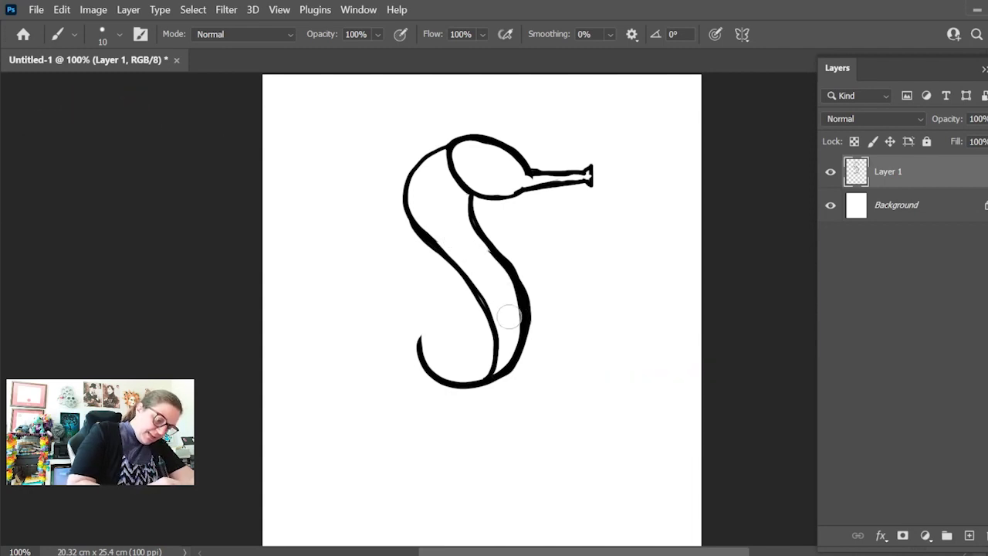
pyautogui.moveTo(502, 209)
pyautogui.mouseDown()
pyautogui.moveTo(488, 255)
pyautogui.moveTo(525, 317)
pyautogui.moveTo(529, 368)
pyautogui.mouseUp()
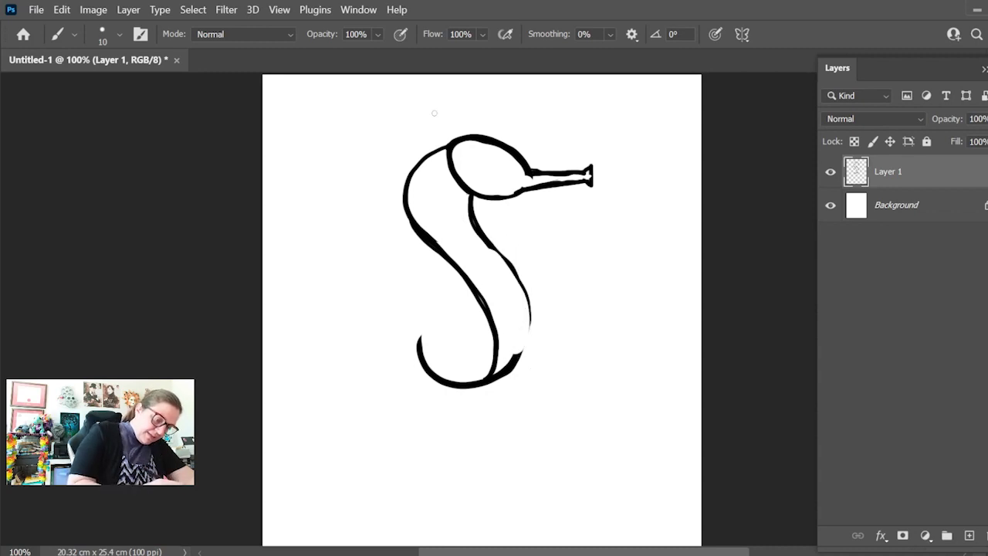
pyautogui.moveTo(503, 256)
pyautogui.mouseDown()
pyautogui.moveTo(529, 293)
pyautogui.moveTo(532, 331)
pyautogui.moveTo(515, 365)
pyautogui.moveTo(532, 306)
pyautogui.moveTo(510, 263)
pyautogui.moveTo(468, 210)
pyautogui.mouseUp()
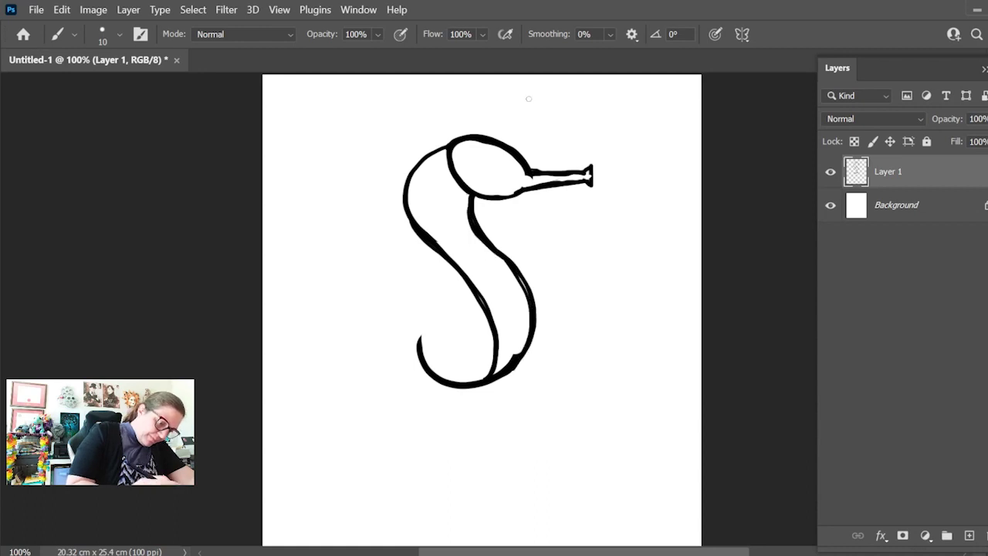
# Step: Erase the line separating head and neck, add a short cheek curve, and clean up the neck's back outline
pyautogui.moveTo(449, 152); pyautogui.dragTo(465, 196)
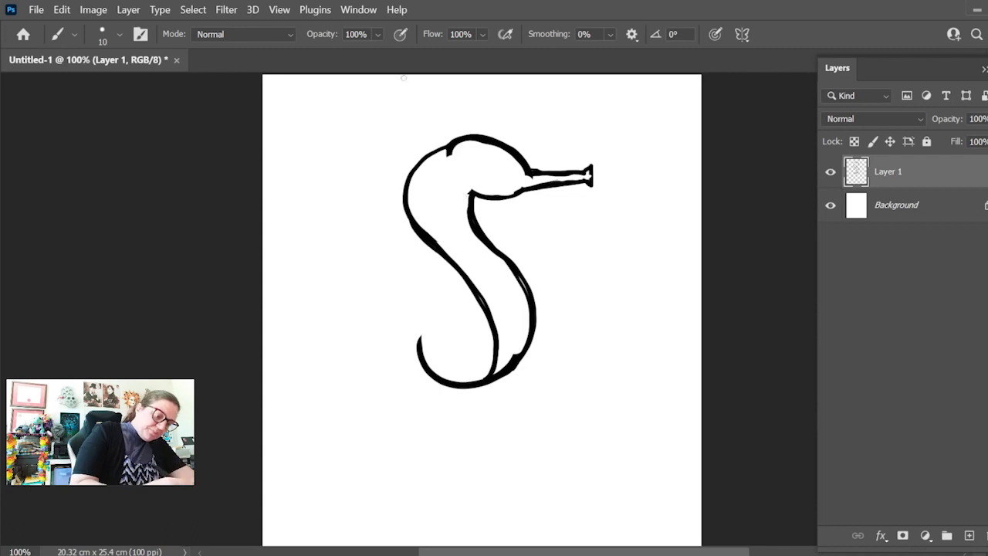
pyautogui.rightClick(467, 194)
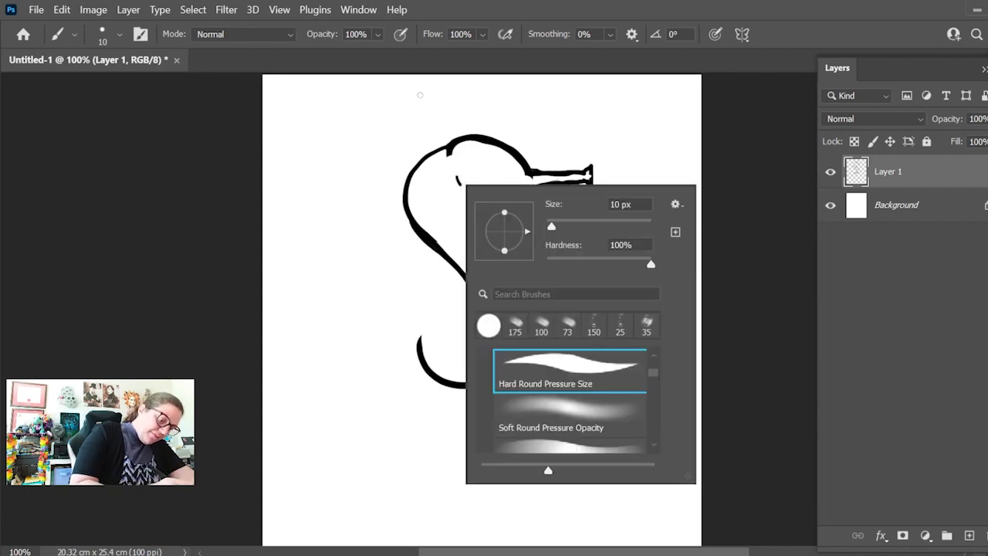
pyautogui.press('Escape')
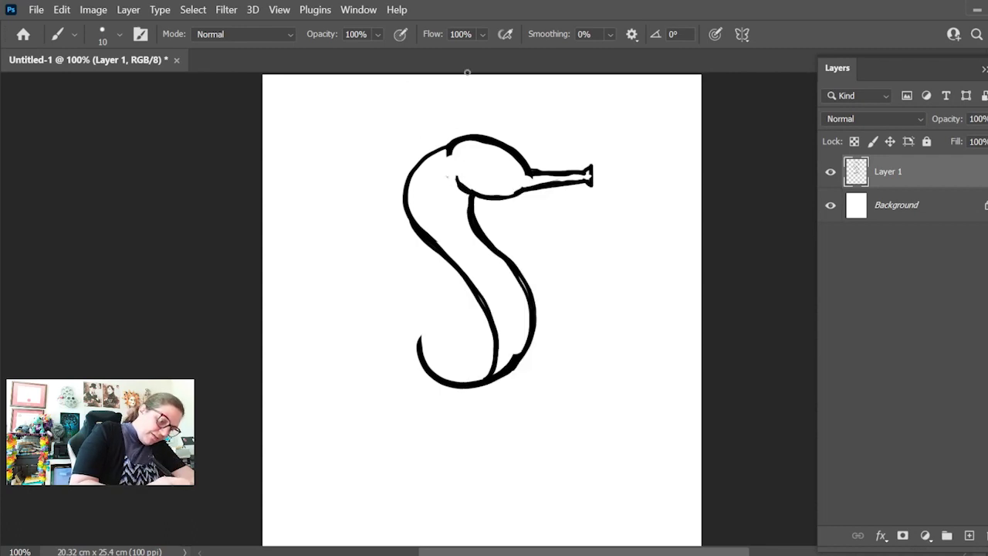
pyautogui.moveTo(448, 157)
pyautogui.mouseDown()
pyautogui.moveTo(417, 226)
pyautogui.moveTo(420, 207)
pyautogui.mouseUp()
pyautogui.moveTo(454, 154)
pyautogui.mouseDown()
pyautogui.moveTo(421, 205)
pyautogui.moveTo(426, 217)
pyautogui.mouseUp()
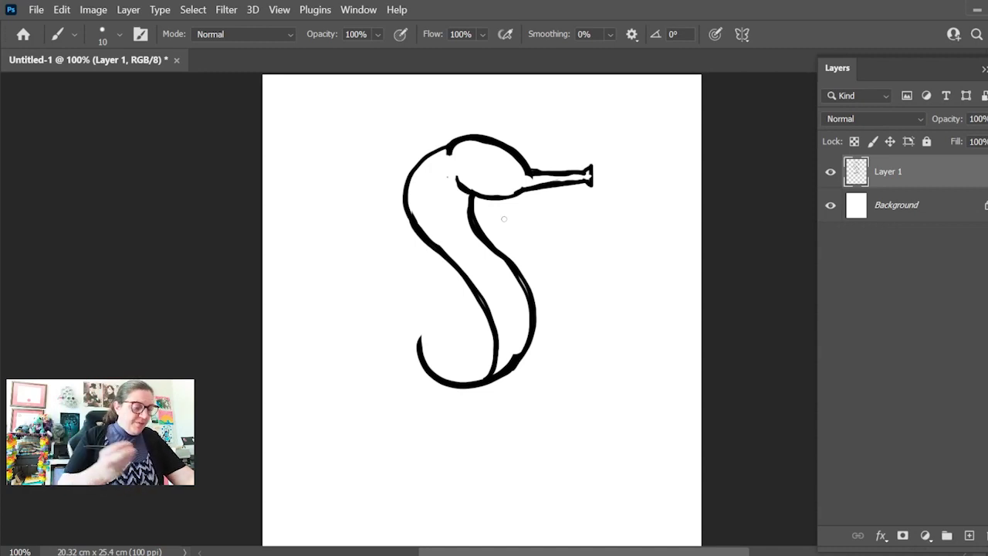
# Step: Draw an eye and a small smile, and add pointed spines along the head and back with scallops along the inner tail
pyautogui.moveTo(488, 159)
pyautogui.mouseDown()
pyautogui.moveTo(474, 170)
pyautogui.moveTo(497, 162)
pyautogui.moveTo(477, 172)
pyautogui.moveTo(492, 164)
pyautogui.moveTo(486, 173)
pyautogui.moveTo(516, 187)
pyautogui.mouseUp()
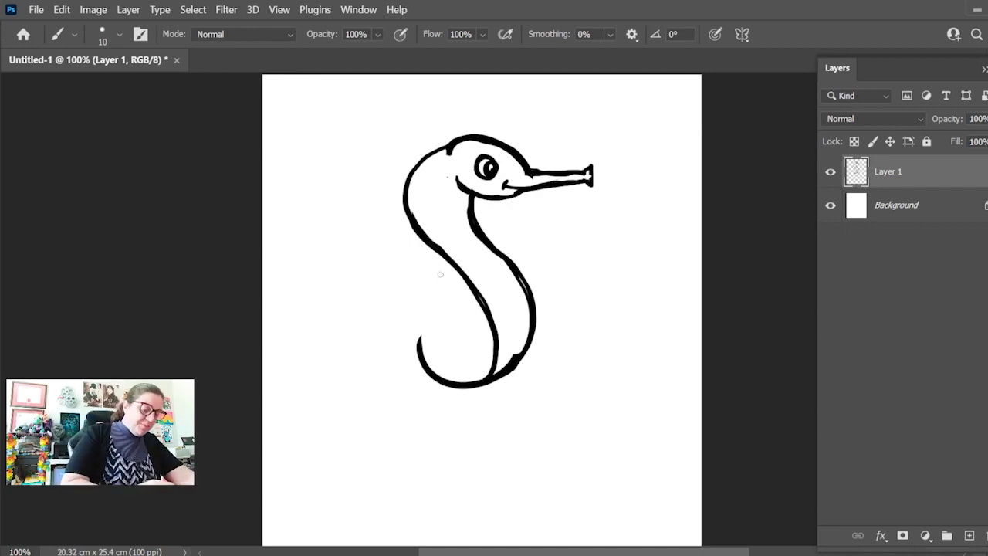
pyautogui.moveTo(424, 340)
pyautogui.mouseDown()
pyautogui.moveTo(457, 377)
pyautogui.moveTo(483, 342)
pyautogui.moveTo(468, 286)
pyautogui.moveTo(442, 271)
pyautogui.moveTo(442, 253)
pyautogui.moveTo(406, 243)
pyautogui.moveTo(415, 232)
pyautogui.moveTo(390, 210)
pyautogui.moveTo(398, 207)
pyautogui.moveTo(387, 162)
pyautogui.moveTo(397, 168)
pyautogui.moveTo(423, 131)
pyautogui.moveTo(444, 137)
pyautogui.moveTo(455, 120)
pyautogui.moveTo(481, 128)
pyautogui.moveTo(491, 117)
pyautogui.moveTo(509, 145)
pyautogui.mouseUp()
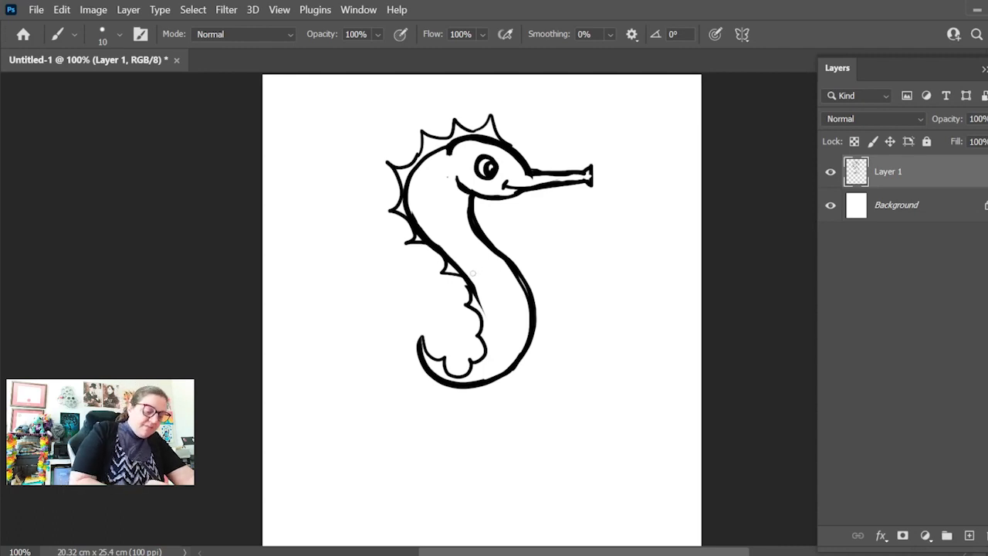
# Step: Draw a striped fin on the middle of the back, smooth the outline below it, and curl the tail tip into a spiral
pyautogui.moveTo(477, 270)
pyautogui.mouseDown()
pyautogui.moveTo(446, 290)
pyautogui.moveTo(463, 312)
pyautogui.moveTo(447, 285)
pyautogui.moveTo(460, 281)
pyautogui.moveTo(465, 295)
pyautogui.mouseUp()
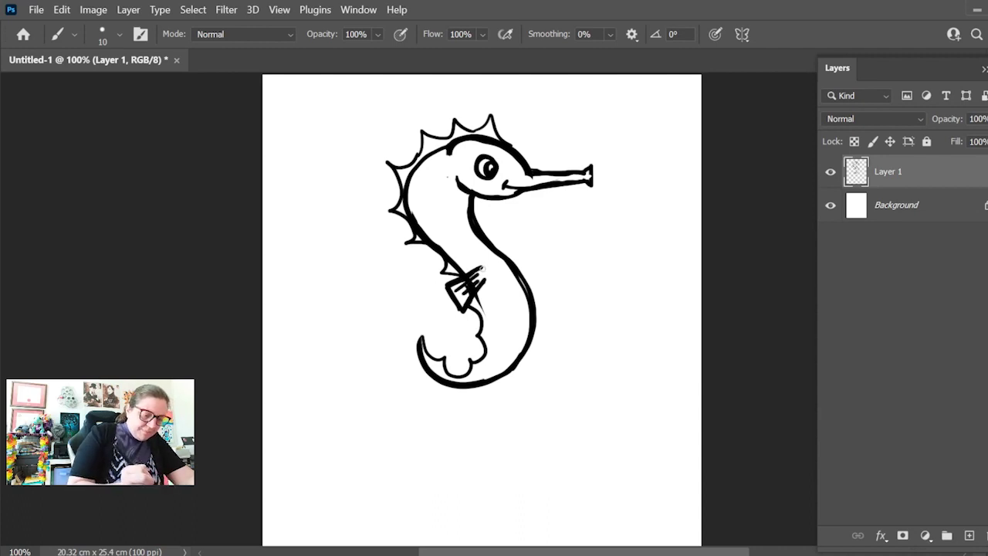
pyautogui.moveTo(480, 296); pyautogui.dragTo(478, 362)
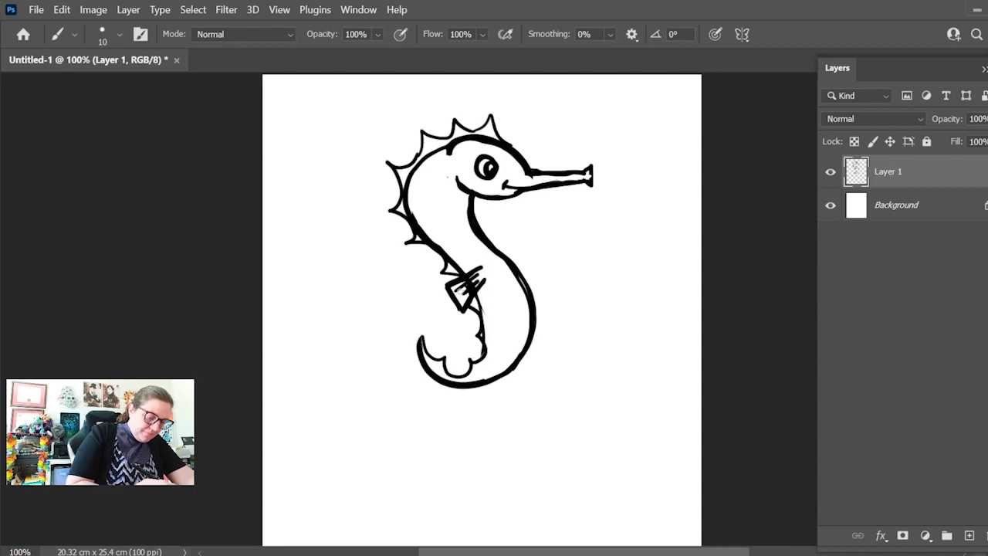
pyautogui.moveTo(422, 339)
pyautogui.mouseDown()
pyautogui.moveTo(434, 328)
pyautogui.moveTo(440, 346)
pyautogui.moveTo(442, 331)
pyautogui.moveTo(424, 339)
pyautogui.moveTo(441, 340)
pyautogui.mouseUp()
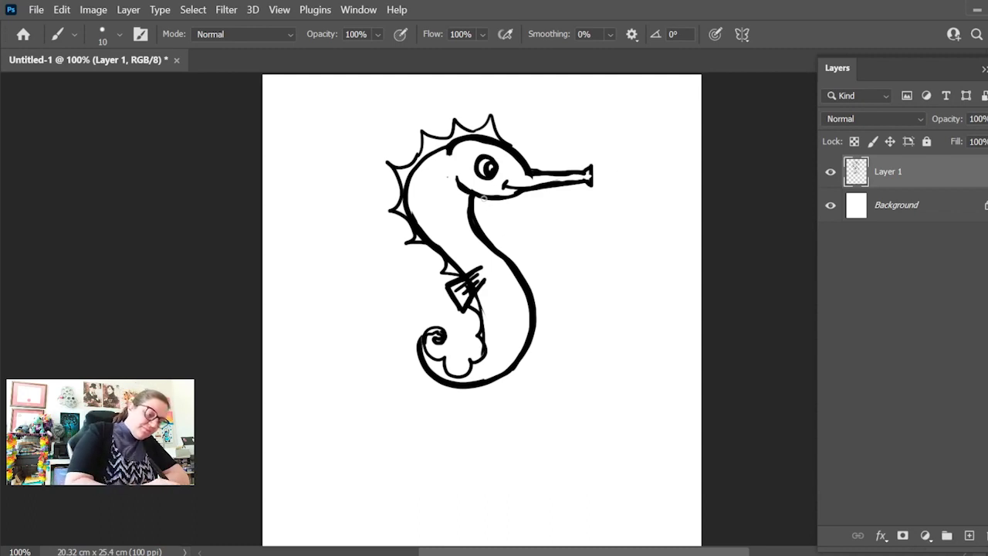
# Step: Decorate the neck and lower body with small squares and add a second small fin above the striped back fin
pyautogui.moveTo(435, 184)
pyautogui.mouseDown()
pyautogui.moveTo(445, 187)
pyautogui.moveTo(440, 219)
pyautogui.moveTo(463, 252)
pyautogui.mouseUp()
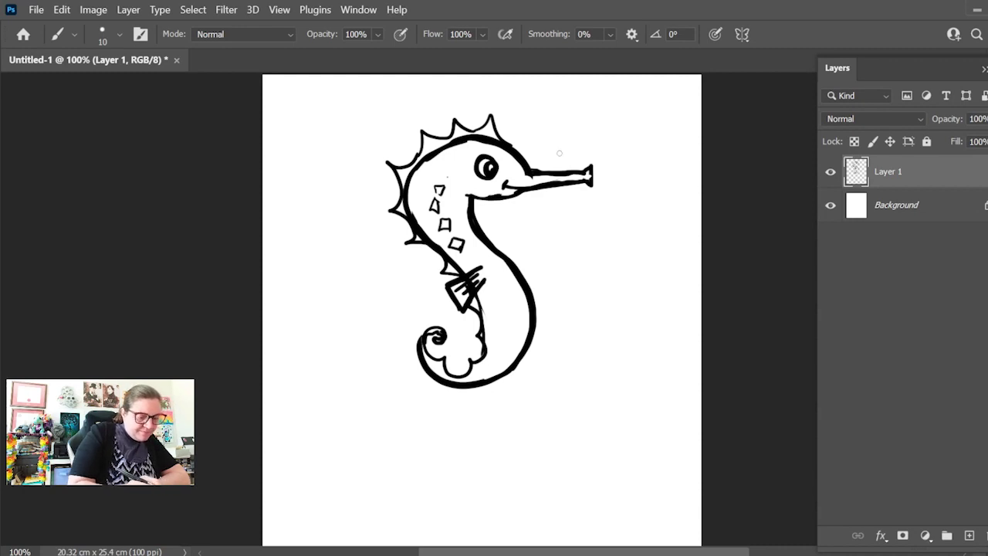
pyautogui.moveTo(442, 256)
pyautogui.mouseDown()
pyautogui.moveTo(437, 280)
pyautogui.moveTo(439, 261)
pyautogui.moveTo(446, 272)
pyautogui.moveTo(449, 264)
pyautogui.mouseUp()
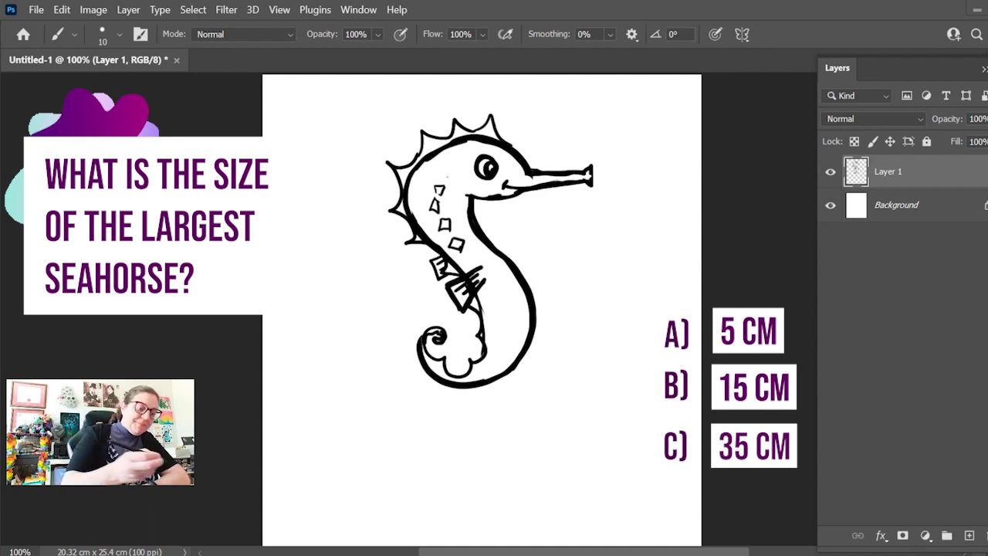
pyautogui.moveTo(494, 284)
pyautogui.mouseDown()
pyautogui.moveTo(497, 320)
pyautogui.moveTo(511, 327)
pyautogui.moveTo(498, 350)
pyautogui.moveTo(511, 349)
pyautogui.moveTo(510, 335)
pyautogui.mouseUp()
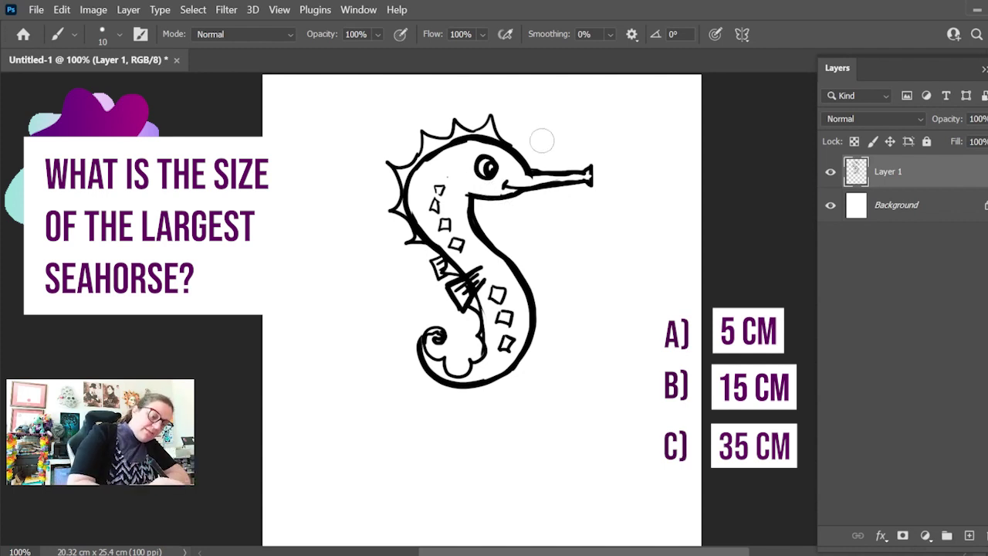
# Step: Erase the long snout and redraw it shorter, with a curved bridge and flared tip joined to the forehead
pyautogui.moveTo(541, 136)
pyautogui.mouseDown()
pyautogui.moveTo(548, 188)
pyautogui.moveTo(540, 193)
pyautogui.moveTo(538, 160)
pyautogui.moveTo(556, 190)
pyautogui.moveTo(595, 174)
pyautogui.mouseUp()
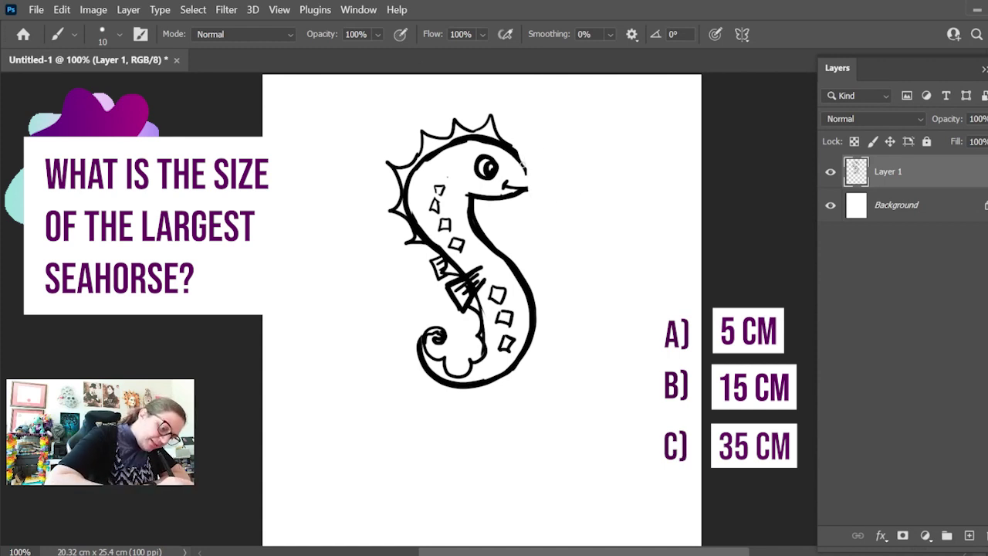
pyautogui.moveTo(518, 159)
pyautogui.mouseDown()
pyautogui.moveTo(532, 177)
pyautogui.moveTo(573, 191)
pyautogui.moveTo(535, 182)
pyautogui.moveTo(571, 182)
pyautogui.mouseUp()
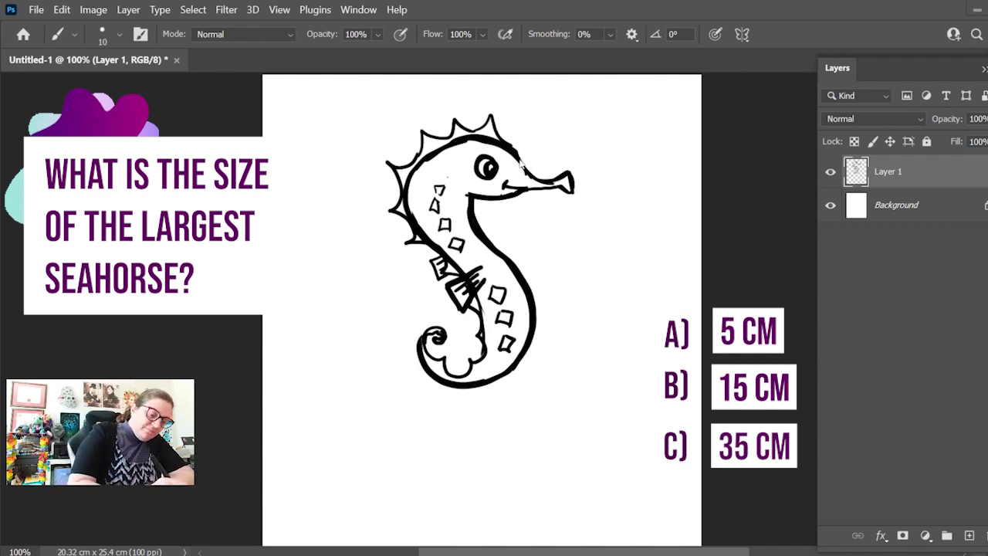
pyautogui.moveTo(517, 158); pyautogui.dragTo(548, 183)
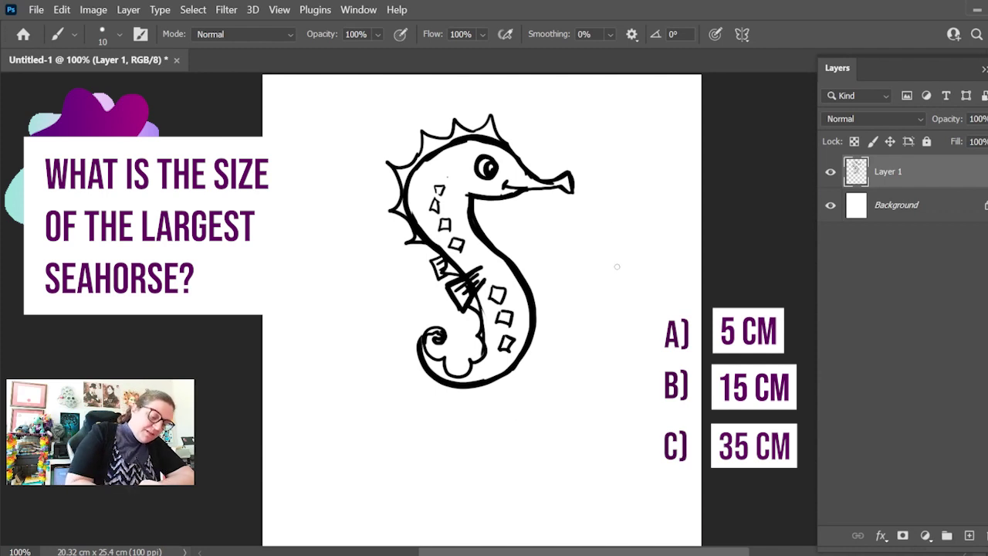
# Step: Draw a circle for a second seahorse's head beside the first one's belly, erasing the trial wavy line beneath it
pyautogui.moveTo(591, 225)
pyautogui.mouseDown()
pyautogui.moveTo(594, 288)
pyautogui.moveTo(596, 224)
pyautogui.moveTo(606, 284)
pyautogui.moveTo(568, 239)
pyautogui.moveTo(614, 226)
pyautogui.moveTo(609, 272)
pyautogui.moveTo(583, 324)
pyautogui.moveTo(602, 375)
pyautogui.moveTo(581, 378)
pyautogui.moveTo(593, 410)
pyautogui.moveTo(576, 382)
pyautogui.mouseUp()
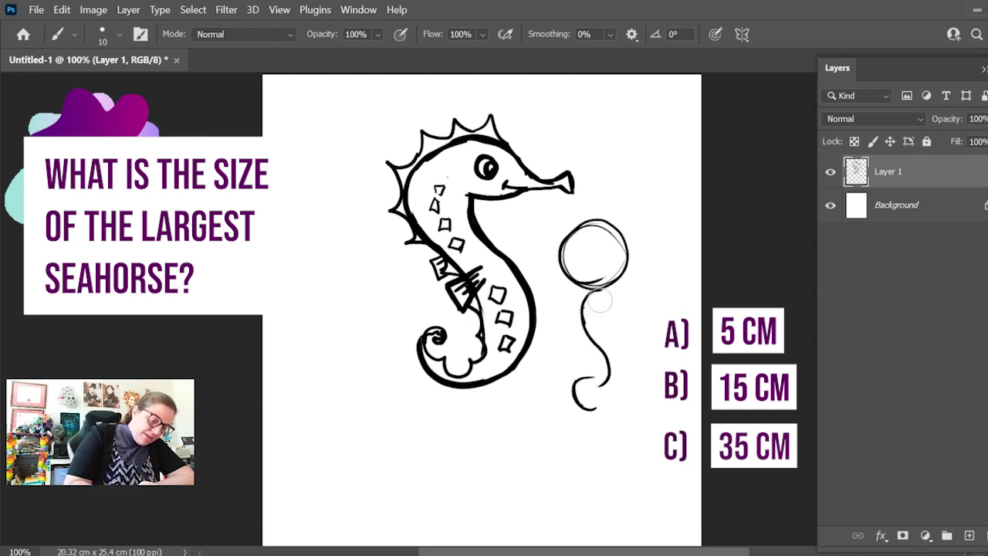
pyautogui.moveTo(606, 293); pyautogui.dragTo(591, 405)
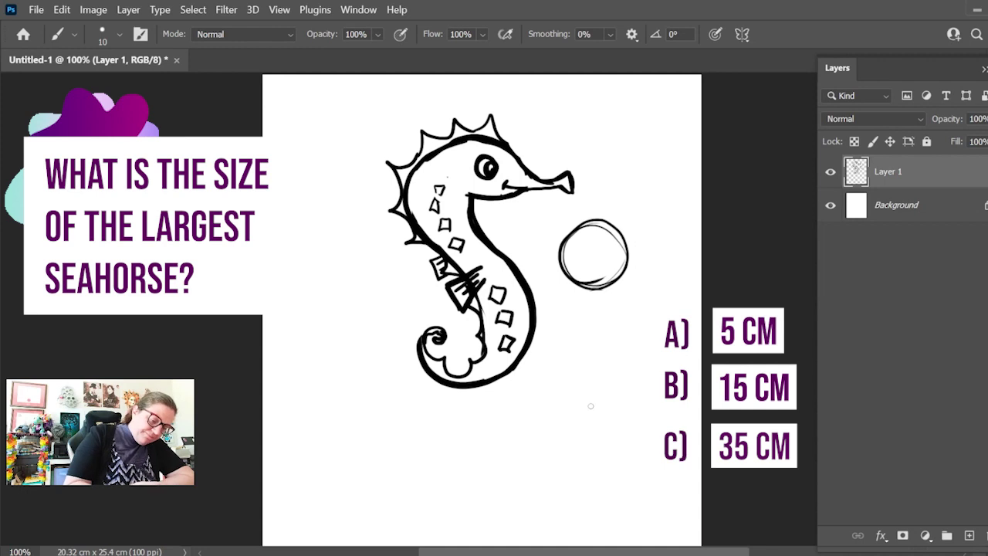
# Step: Draw the second seahorse's rounded body below the circle and extend it into a curled tail
pyautogui.moveTo(587, 301)
pyautogui.mouseDown()
pyautogui.moveTo(618, 307)
pyautogui.moveTo(623, 322)
pyautogui.moveTo(587, 343)
pyautogui.moveTo(614, 392)
pyautogui.moveTo(621, 300)
pyautogui.moveTo(622, 386)
pyautogui.mouseUp()
pyautogui.moveTo(576, 360)
pyautogui.mouseDown()
pyautogui.moveTo(529, 386)
pyautogui.moveTo(552, 414)
pyautogui.moveTo(591, 411)
pyautogui.moveTo(626, 386)
pyautogui.mouseUp()
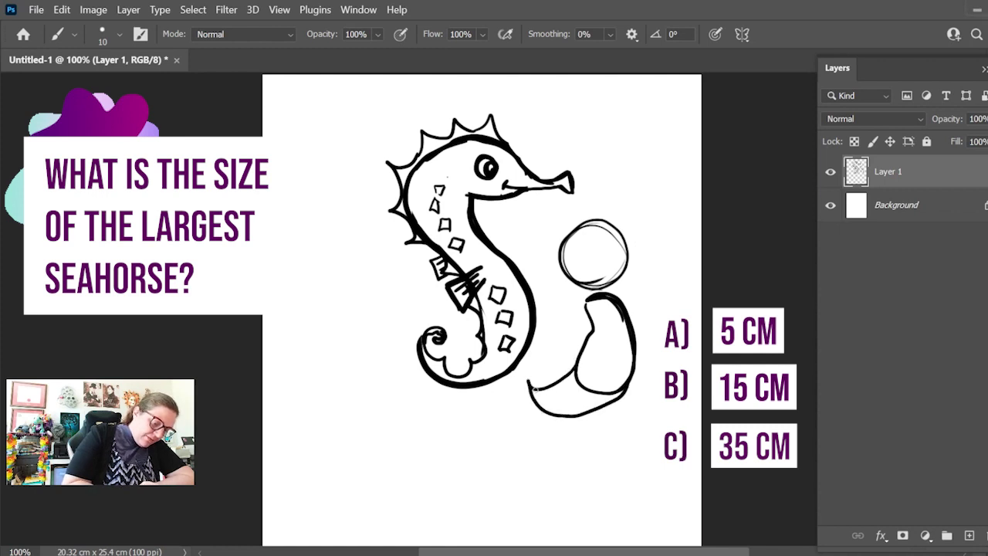
pyautogui.moveTo(537, 388)
pyautogui.mouseDown()
pyautogui.moveTo(530, 374)
pyautogui.moveTo(544, 363)
pyautogui.moveTo(540, 390)
pyautogui.moveTo(550, 369)
pyautogui.moveTo(540, 385)
pyautogui.moveTo(557, 414)
pyautogui.moveTo(630, 362)
pyautogui.moveTo(620, 303)
pyautogui.mouseUp()
pyautogui.moveTo(546, 384); pyautogui.dragTo(591, 333)
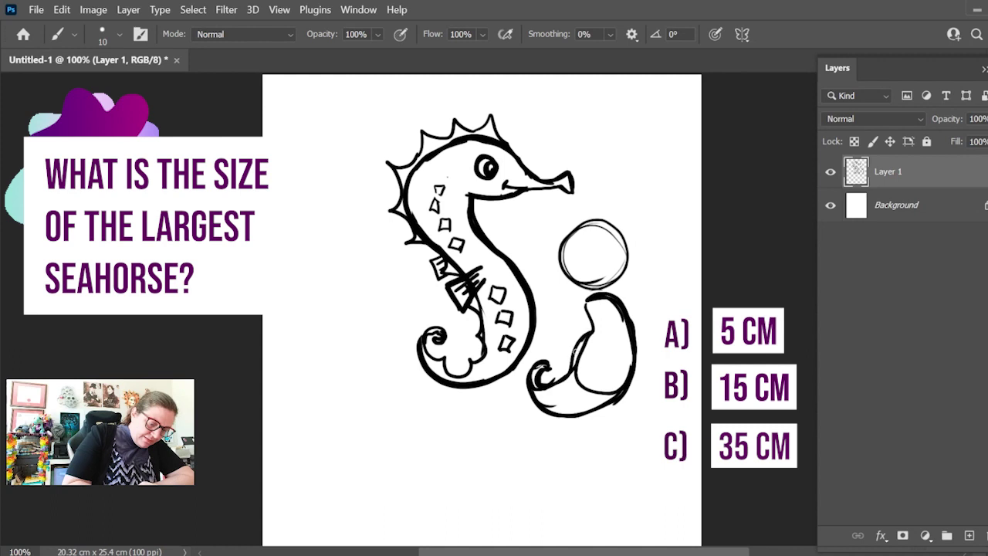
# Step: Add a short snout with a flared tip and a small striped fin to opposite sides of the circular head
pyautogui.moveTo(567, 372)
pyautogui.mouseDown()
pyautogui.moveTo(591, 293)
pyautogui.moveTo(562, 275)
pyautogui.moveTo(618, 225)
pyautogui.moveTo(628, 245)
pyautogui.moveTo(663, 262)
pyautogui.moveTo(657, 256)
pyautogui.mouseUp()
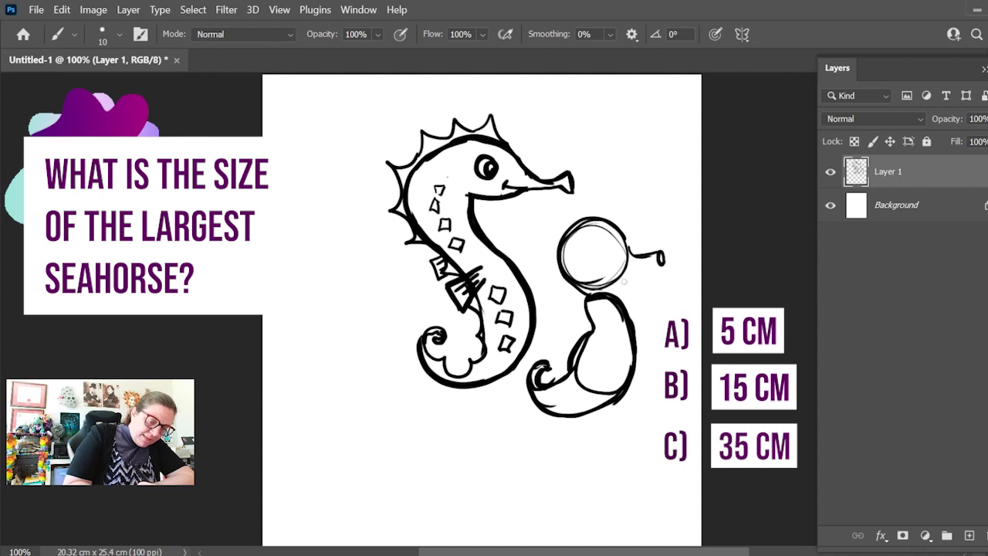
pyautogui.moveTo(621, 283)
pyautogui.mouseDown()
pyautogui.moveTo(645, 266)
pyautogui.moveTo(663, 270)
pyautogui.mouseUp()
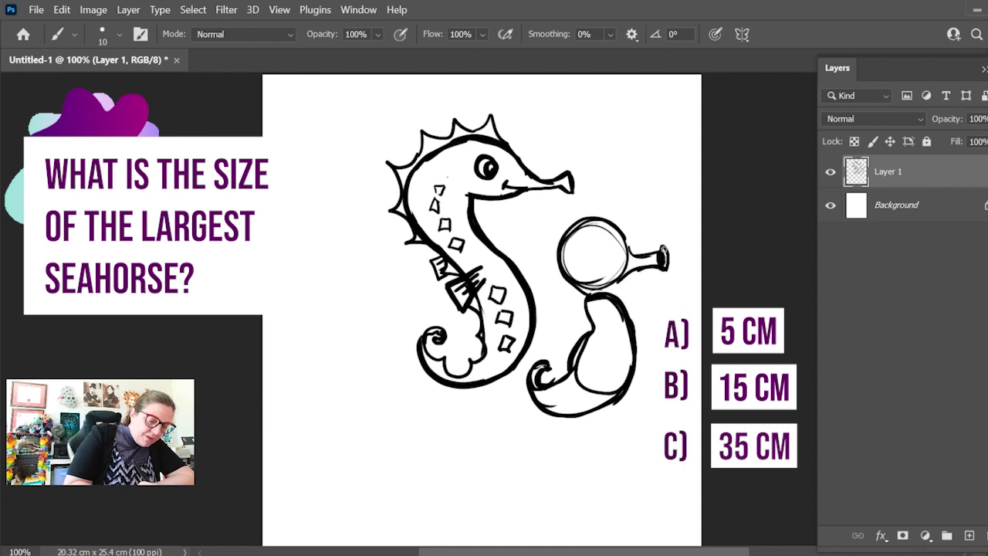
pyautogui.moveTo(581, 247)
pyautogui.mouseDown()
pyautogui.moveTo(561, 244)
pyautogui.moveTo(557, 272)
pyautogui.moveTo(579, 247)
pyautogui.mouseUp()
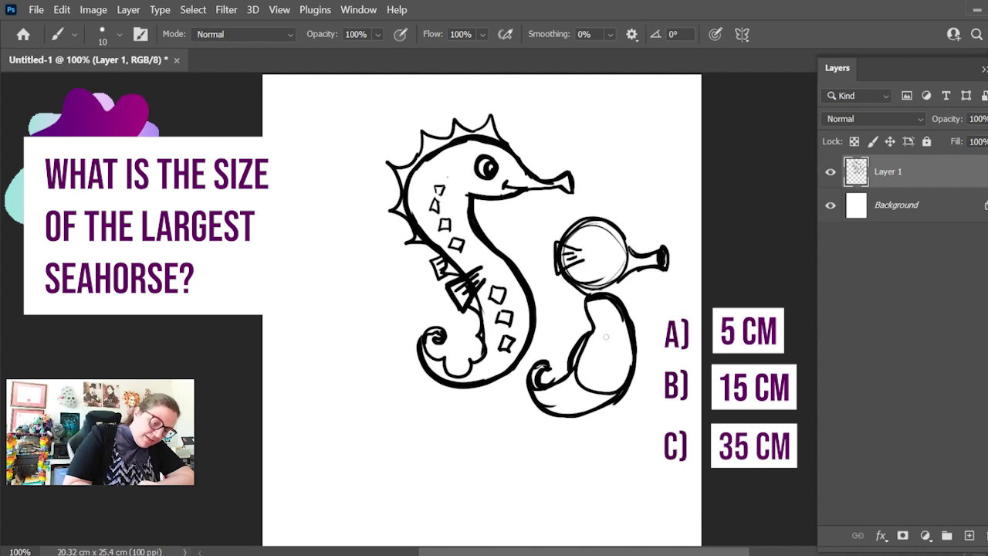
# Step: Join the second seahorse's head and body with a neck, clear the inner belly lines, and add a striped back fin and a larger head fin
pyautogui.moveTo(606, 337)
pyautogui.mouseDown()
pyautogui.moveTo(573, 327)
pyautogui.moveTo(606, 356)
pyautogui.moveTo(584, 342)
pyautogui.moveTo(605, 349)
pyautogui.moveTo(580, 349)
pyautogui.moveTo(609, 345)
pyautogui.moveTo(577, 349)
pyautogui.moveTo(593, 340)
pyautogui.mouseUp()
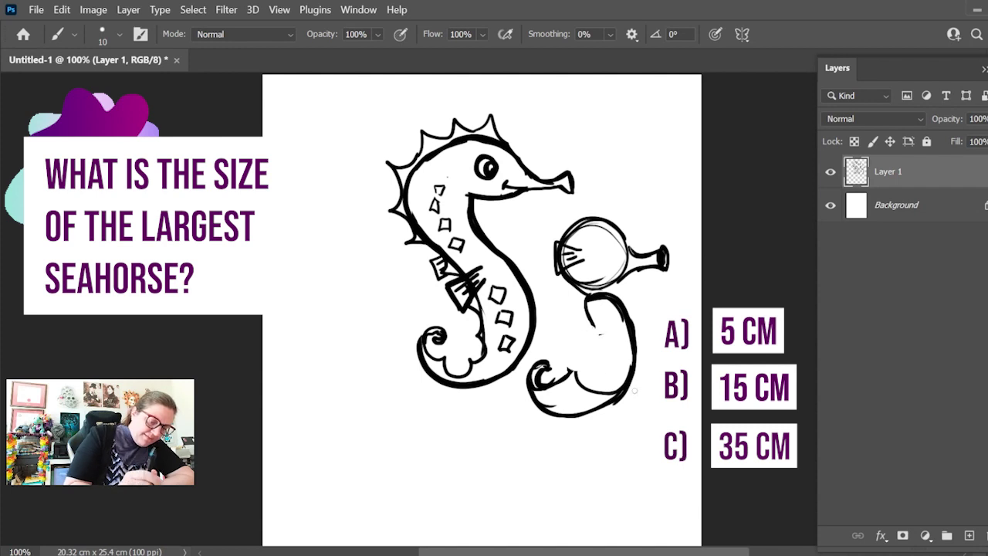
pyautogui.moveTo(591, 377)
pyautogui.mouseDown()
pyautogui.moveTo(604, 308)
pyautogui.moveTo(615, 331)
pyautogui.moveTo(616, 379)
pyautogui.moveTo(585, 273)
pyautogui.moveTo(634, 348)
pyautogui.mouseUp()
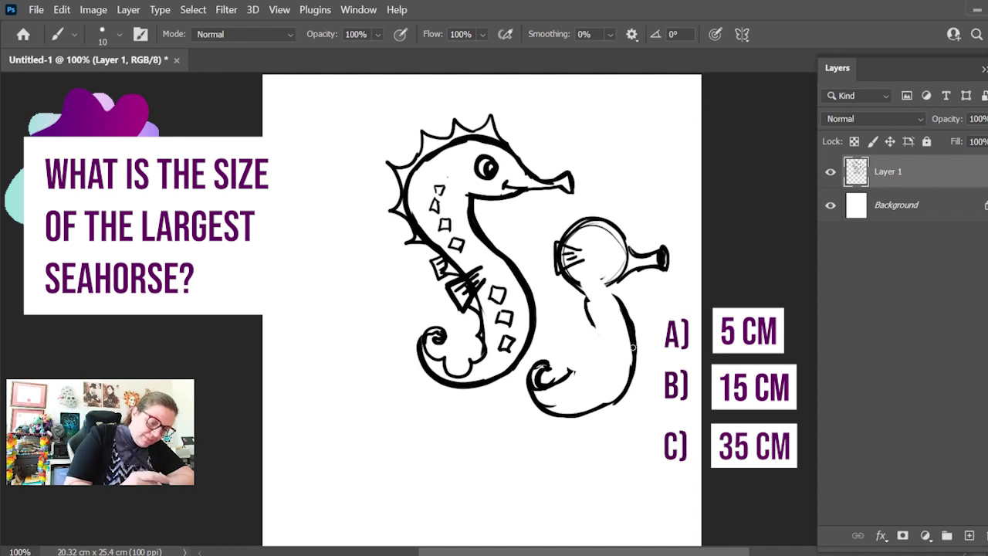
pyautogui.moveTo(586, 285)
pyautogui.mouseDown()
pyautogui.moveTo(591, 300)
pyautogui.moveTo(610, 287)
pyautogui.moveTo(598, 334)
pyautogui.mouseUp()
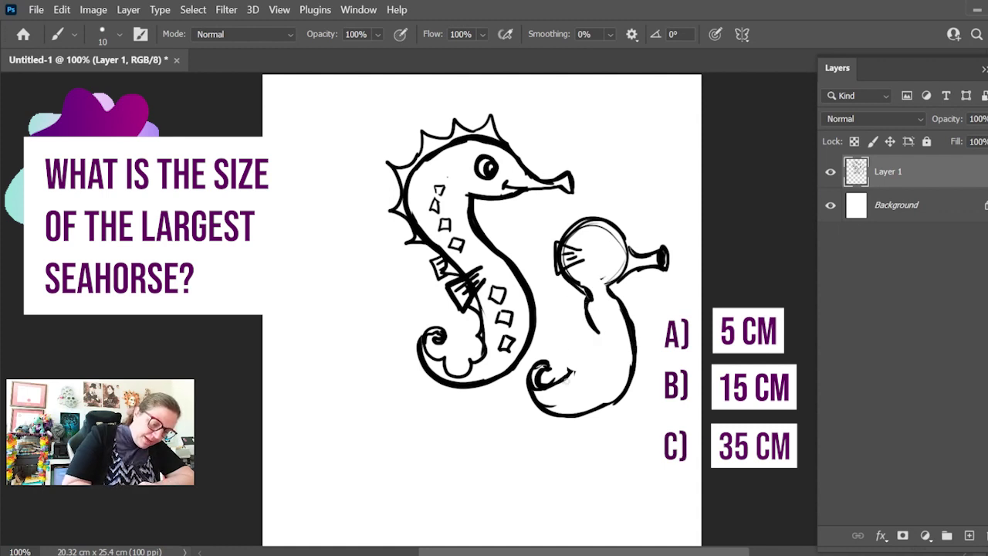
pyautogui.moveTo(572, 375)
pyautogui.mouseDown()
pyautogui.moveTo(613, 332)
pyautogui.moveTo(580, 326)
pyautogui.moveTo(612, 343)
pyautogui.mouseUp()
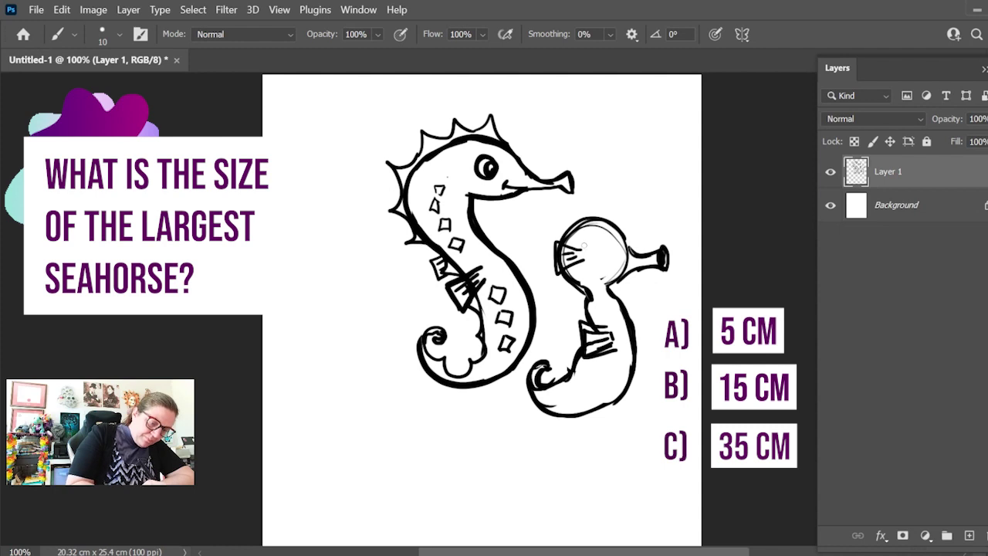
pyautogui.moveTo(585, 246)
pyautogui.mouseDown()
pyautogui.moveTo(550, 232)
pyautogui.moveTo(545, 270)
pyautogui.moveTo(579, 274)
pyautogui.moveTo(570, 243)
pyautogui.mouseUp()
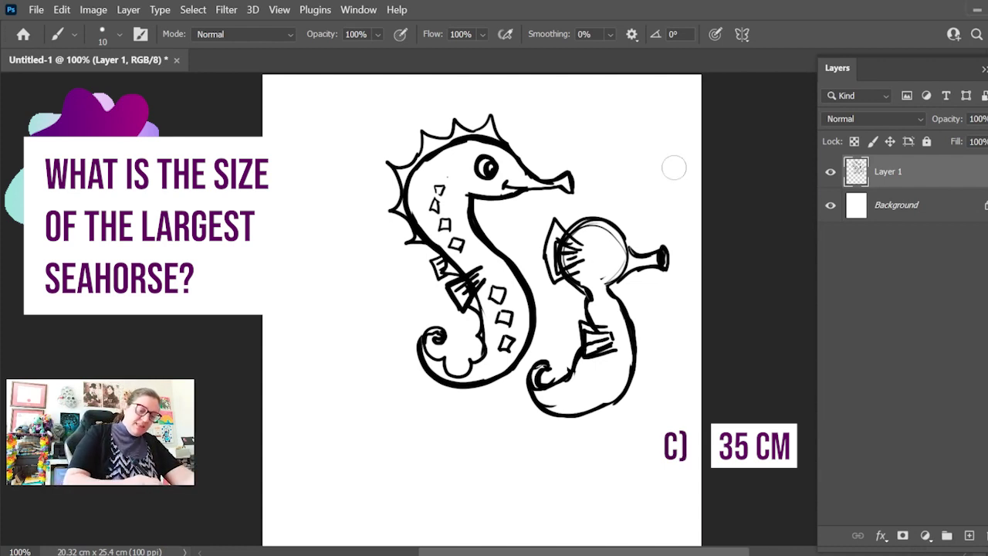
# Step: Erase the whole second seahorse beside the first one
pyautogui.hotkey('ctrl', 'z')
pyautogui.moveTo(663, 283)
pyautogui.mouseDown()
pyautogui.moveTo(676, 247)
pyautogui.moveTo(641, 292)
pyautogui.moveTo(593, 209)
pyautogui.moveTo(557, 217)
pyautogui.moveTo(568, 299)
pyautogui.moveTo(576, 311)
pyautogui.moveTo(579, 258)
pyautogui.moveTo(603, 272)
pyautogui.moveTo(643, 381)
pyautogui.moveTo(630, 408)
pyautogui.moveTo(573, 360)
pyautogui.moveTo(528, 379)
pyautogui.moveTo(609, 412)
pyautogui.mouseUp()
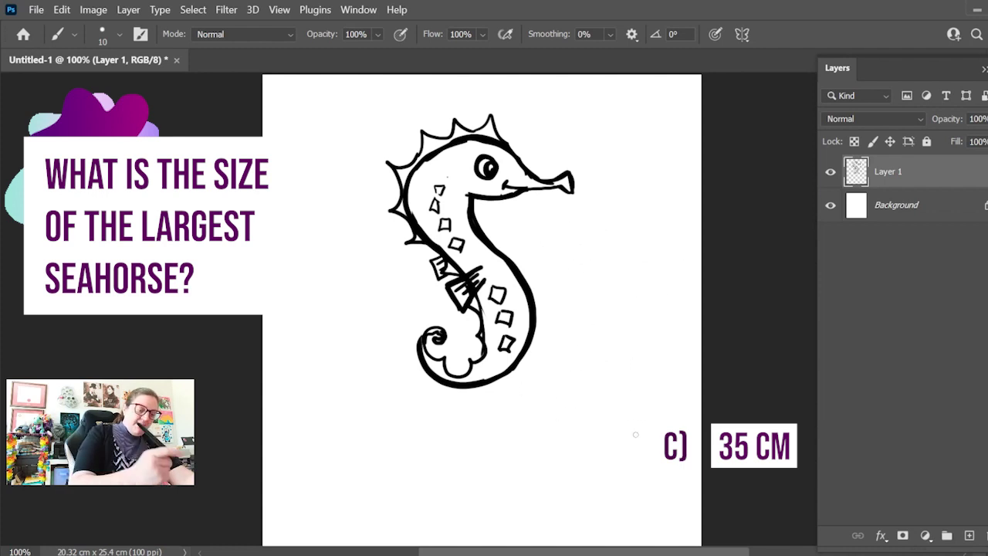
# Step: Draw a small striped fin behind the first seahorse's eye and clean up the striped fin on its back
pyautogui.moveTo(455, 162)
pyautogui.mouseDown()
pyautogui.moveTo(441, 150)
pyautogui.moveTo(437, 175)
pyautogui.moveTo(462, 162)
pyautogui.moveTo(432, 176)
pyautogui.moveTo(455, 172)
pyautogui.mouseUp()
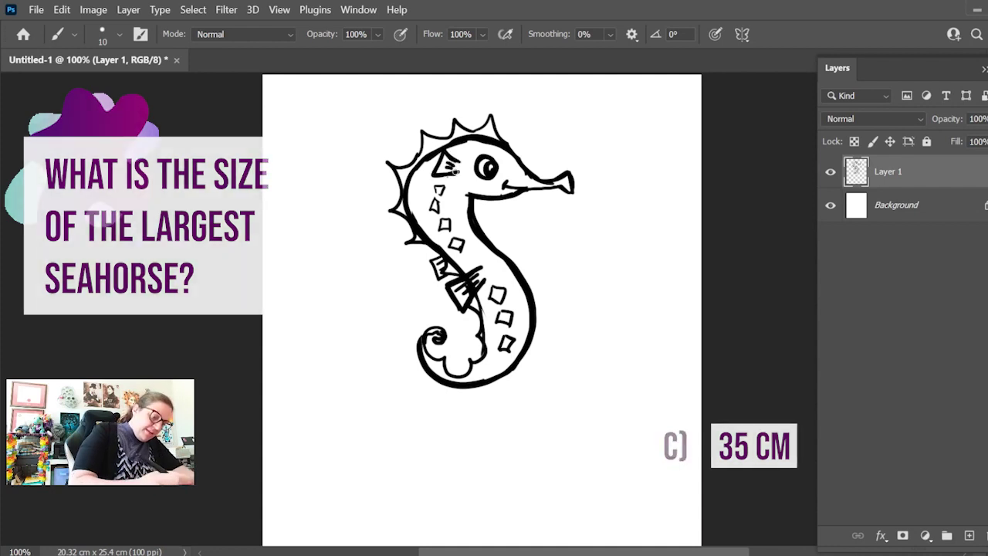
pyautogui.moveTo(482, 267); pyautogui.dragTo(465, 276)
pyautogui.moveTo(464, 312); pyautogui.dragTo(485, 287)
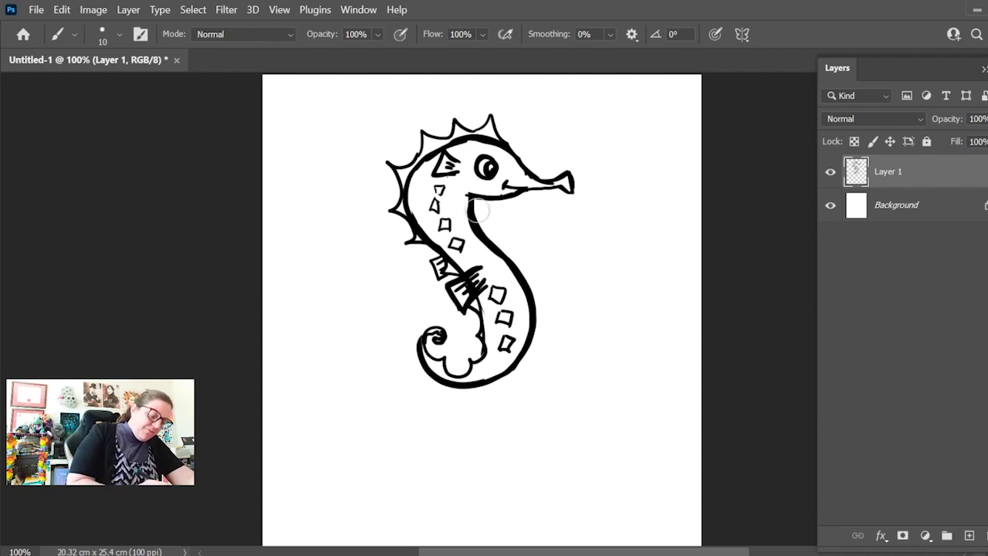
pyautogui.moveTo(476, 286)
pyautogui.mouseDown()
pyautogui.moveTo(472, 279)
pyautogui.moveTo(465, 291)
pyautogui.moveTo(488, 272)
pyautogui.moveTo(466, 294)
pyautogui.mouseUp()
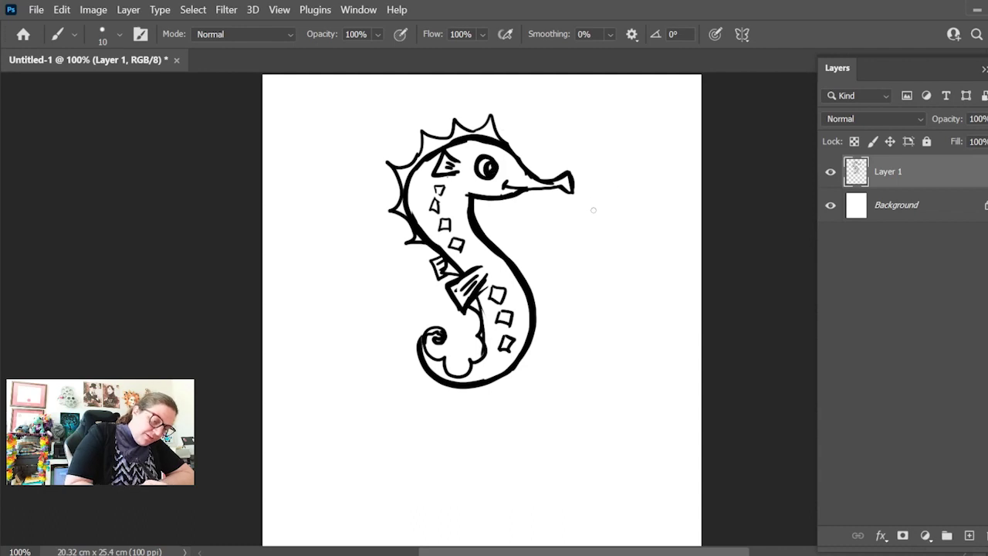
pyautogui.moveTo(606, 176)
pyautogui.mouseDown()
pyautogui.moveTo(610, 199)
pyautogui.moveTo(617, 173)
pyautogui.moveTo(621, 184)
pyautogui.mouseUp()
pyautogui.hotkey('ctrl', 'z')
pyautogui.hotkey('ctrl', 'z')
pyautogui.hotkey('ctrl', 'z')
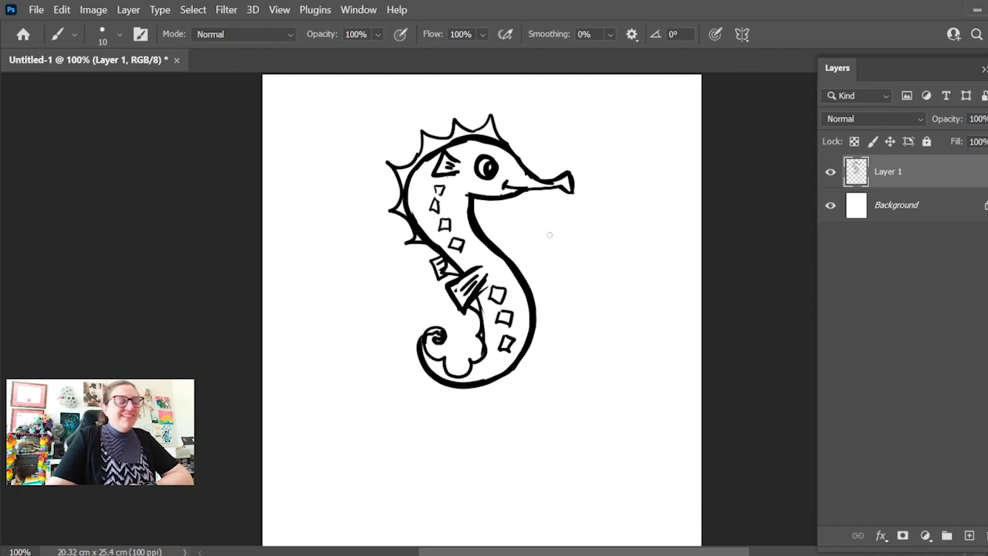
# Step: Draw a new tiny seahorse beyond the first one's snout, with a small circular head, a rounded body and a curling tail
pyautogui.scroll(-1, 416, 254)
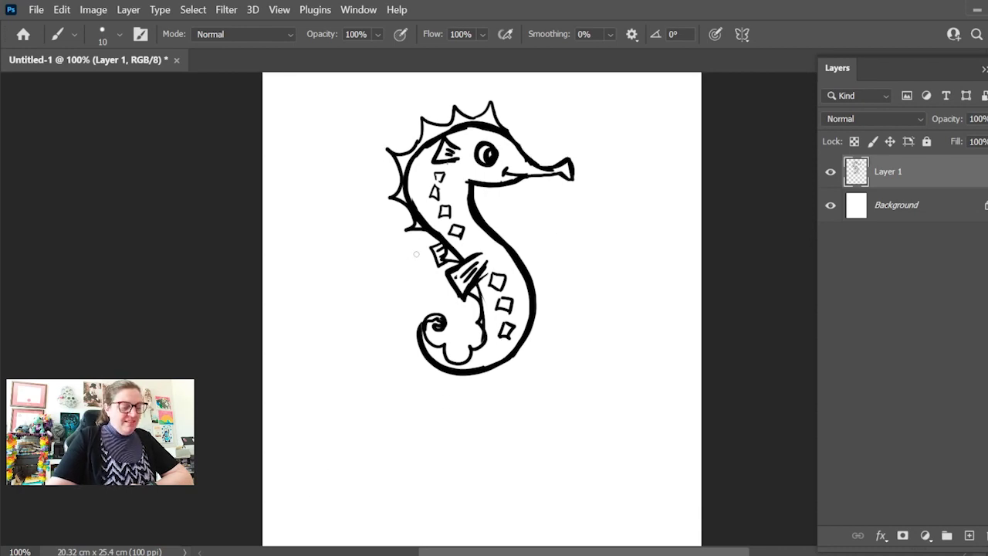
pyautogui.scroll(3, 416, 254)
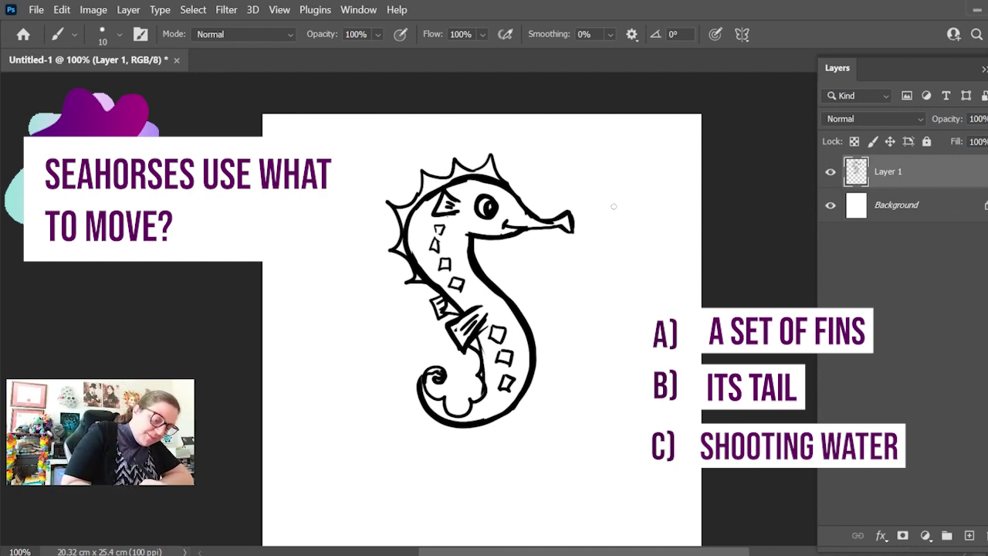
pyautogui.moveTo(618, 223)
pyautogui.mouseDown()
pyautogui.moveTo(643, 221)
pyautogui.moveTo(626, 206)
pyautogui.mouseUp()
pyautogui.moveTo(630, 248)
pyautogui.mouseDown()
pyautogui.moveTo(614, 262)
pyautogui.moveTo(638, 284)
pyautogui.moveTo(642, 263)
pyautogui.moveTo(627, 249)
pyautogui.moveTo(616, 256)
pyautogui.moveTo(638, 286)
pyautogui.moveTo(633, 242)
pyautogui.mouseUp()
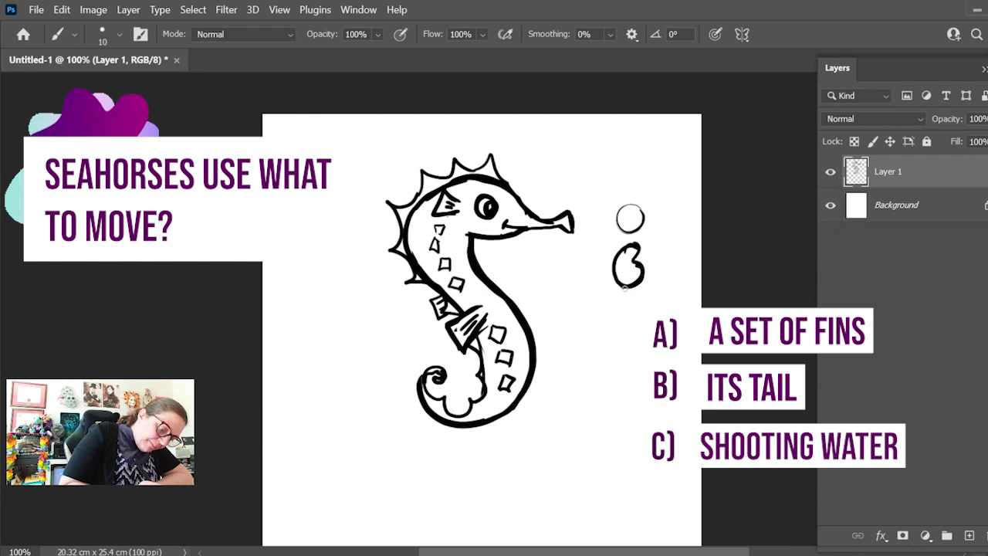
pyautogui.moveTo(624, 286)
pyautogui.mouseDown()
pyautogui.moveTo(654, 276)
pyautogui.moveTo(661, 286)
pyautogui.moveTo(650, 306)
pyautogui.moveTo(624, 311)
pyautogui.moveTo(624, 299)
pyautogui.moveTo(630, 316)
pyautogui.moveTo(668, 304)
pyautogui.moveTo(668, 284)
pyautogui.moveTo(653, 263)
pyautogui.moveTo(640, 265)
pyautogui.moveTo(660, 267)
pyautogui.moveTo(663, 294)
pyautogui.moveTo(630, 304)
pyautogui.moveTo(673, 306)
pyautogui.moveTo(662, 260)
pyautogui.moveTo(659, 286)
pyautogui.moveTo(625, 309)
pyautogui.moveTo(625, 288)
pyautogui.moveTo(641, 263)
pyautogui.moveTo(664, 275)
pyautogui.moveTo(649, 315)
pyautogui.moveTo(634, 286)
pyautogui.moveTo(647, 284)
pyautogui.moveTo(662, 318)
pyautogui.mouseUp()
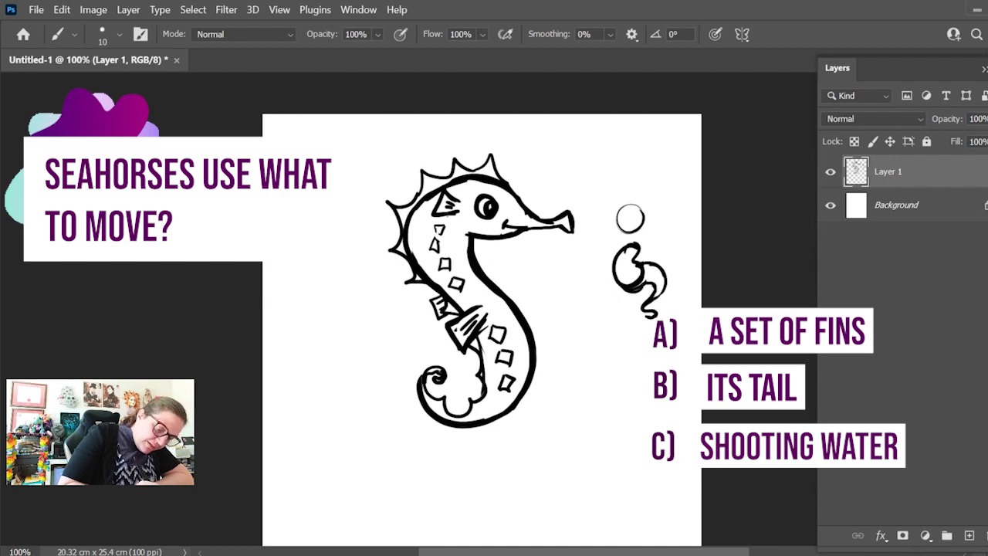
# Step: Draw a long wavy seaweed stem running above and below the tiny seahorse's tail, with looped leaves along both sides
pyautogui.moveTo(650, 351)
pyautogui.mouseDown()
pyautogui.moveTo(670, 291)
pyautogui.moveTo(655, 315)
pyautogui.moveTo(673, 247)
pyautogui.moveTo(622, 327)
pyautogui.mouseUp()
pyautogui.moveTo(668, 298)
pyautogui.mouseDown()
pyautogui.moveTo(676, 262)
pyautogui.moveTo(650, 240)
pyautogui.moveTo(675, 244)
pyautogui.moveTo(689, 202)
pyautogui.moveTo(678, 232)
pyautogui.mouseUp()
pyautogui.moveTo(677, 252); pyautogui.dragTo(653, 147)
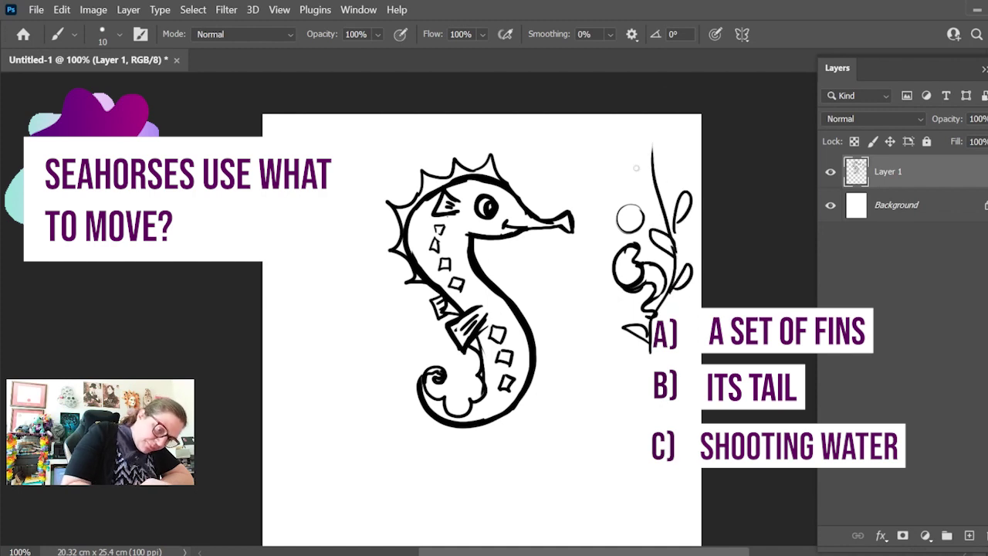
pyautogui.moveTo(655, 193)
pyautogui.mouseDown()
pyautogui.moveTo(621, 161)
pyautogui.moveTo(647, 187)
pyautogui.mouseUp()
pyautogui.moveTo(661, 154)
pyautogui.mouseDown()
pyautogui.moveTo(664, 137)
pyautogui.moveTo(658, 151)
pyautogui.moveTo(647, 123)
pyautogui.mouseUp()
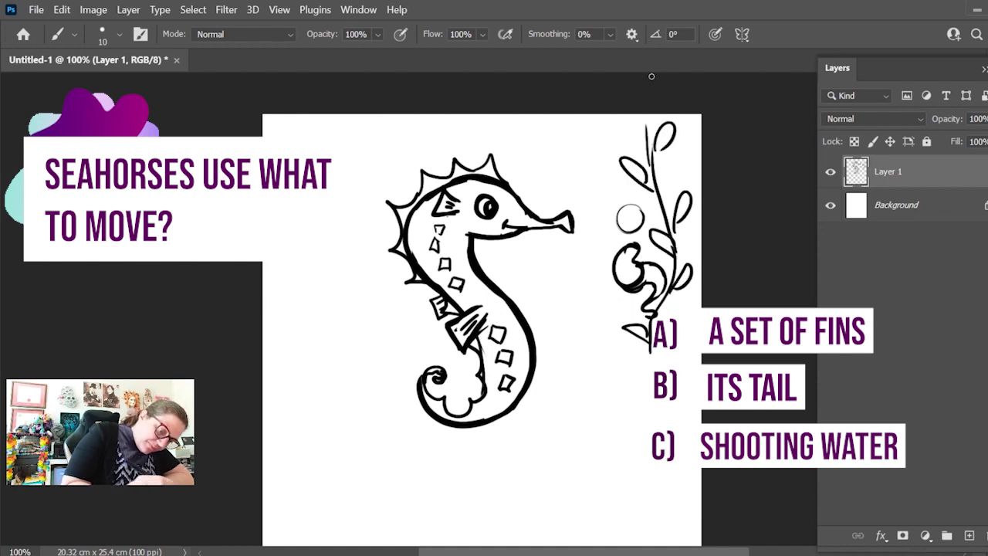
pyautogui.moveTo(656, 344); pyautogui.dragTo(641, 455)
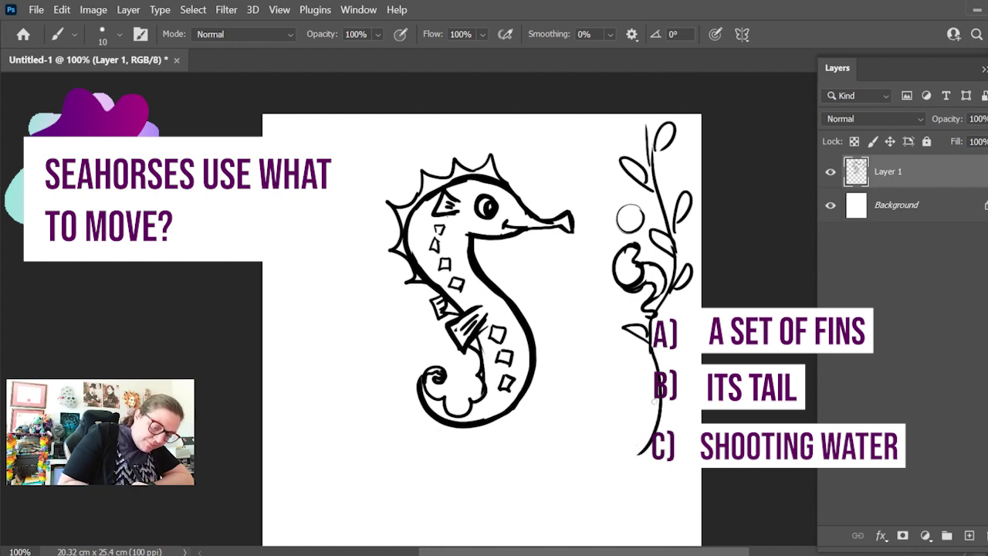
pyautogui.moveTo(670, 335); pyautogui.dragTo(656, 371)
pyautogui.moveTo(664, 423)
pyautogui.mouseDown()
pyautogui.moveTo(632, 390)
pyautogui.moveTo(660, 413)
pyautogui.moveTo(654, 434)
pyautogui.moveTo(679, 420)
pyautogui.mouseUp()
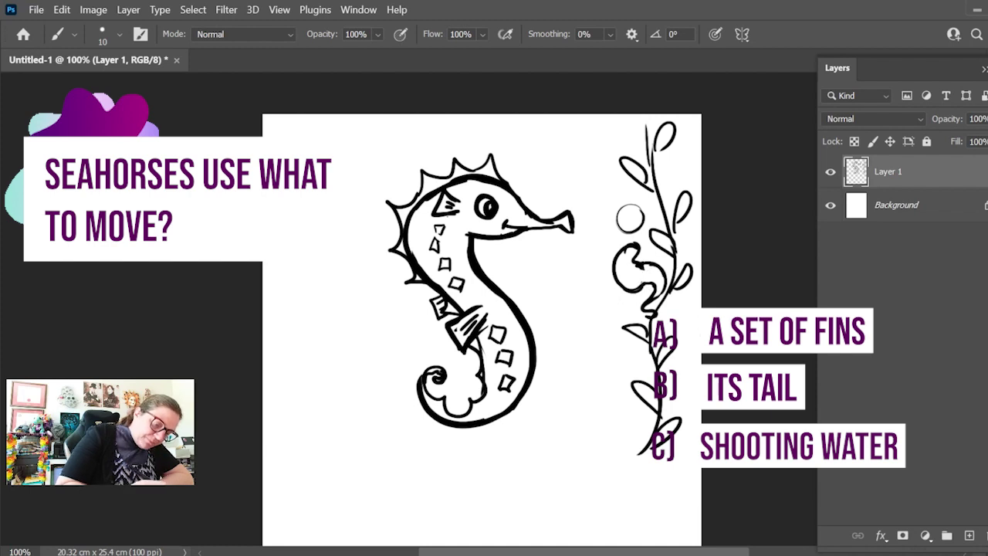
# Step: Add a spiky back, a face with snout, eye and crest, a neck and a small striped fin to the tiny seahorse
pyautogui.moveTo(634, 260)
pyautogui.mouseDown()
pyautogui.moveTo(651, 249)
pyautogui.moveTo(633, 270)
pyautogui.moveTo(650, 257)
pyautogui.moveTo(642, 238)
pyautogui.moveTo(658, 263)
pyautogui.mouseUp()
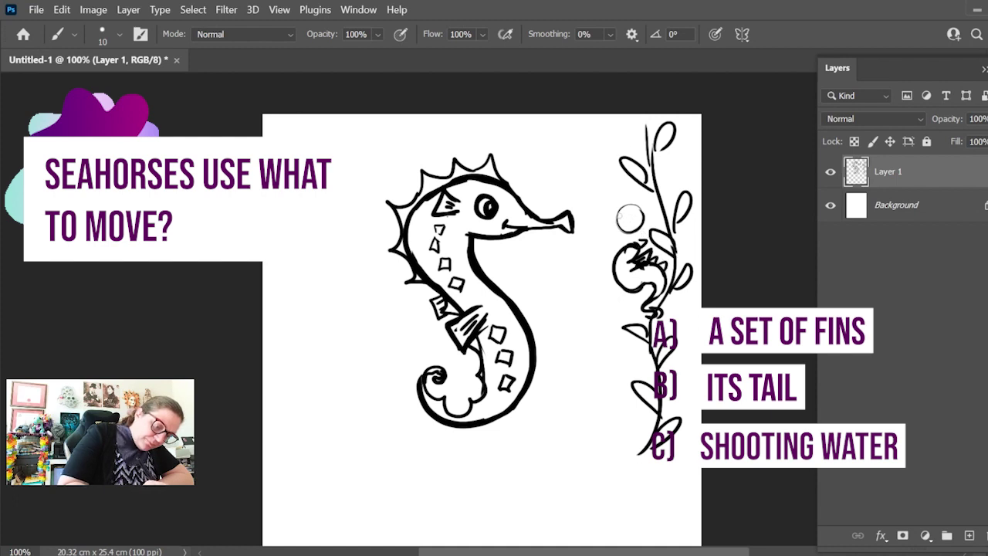
pyautogui.moveTo(621, 217)
pyautogui.mouseDown()
pyautogui.moveTo(599, 224)
pyautogui.moveTo(623, 227)
pyautogui.moveTo(628, 195)
pyautogui.moveTo(648, 198)
pyautogui.moveTo(655, 216)
pyautogui.moveTo(627, 240)
pyautogui.moveTo(653, 230)
pyautogui.moveTo(656, 218)
pyautogui.moveTo(629, 245)
pyautogui.moveTo(641, 263)
pyautogui.mouseUp()
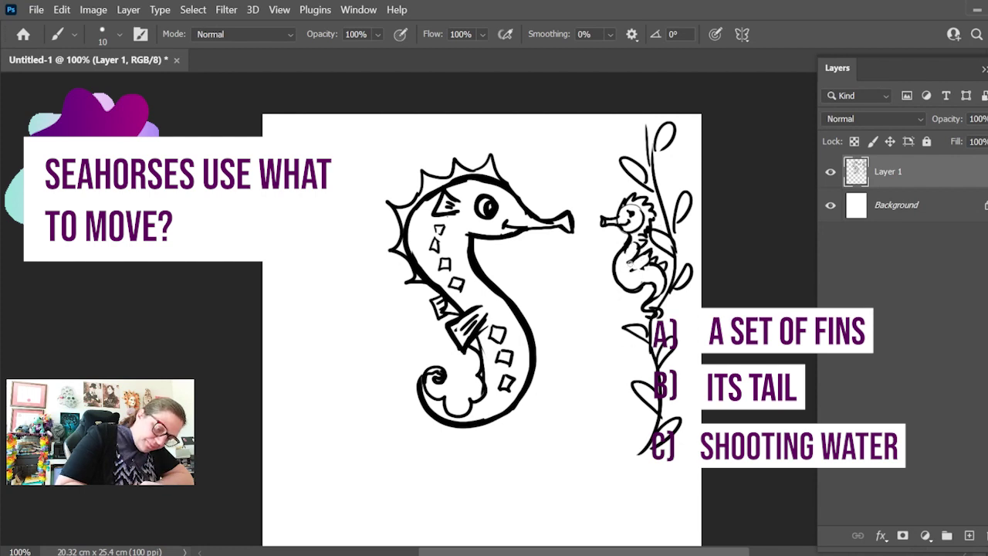
pyautogui.moveTo(635, 261)
pyautogui.mouseDown()
pyautogui.moveTo(649, 251)
pyautogui.moveTo(637, 269)
pyautogui.moveTo(645, 261)
pyautogui.mouseUp()
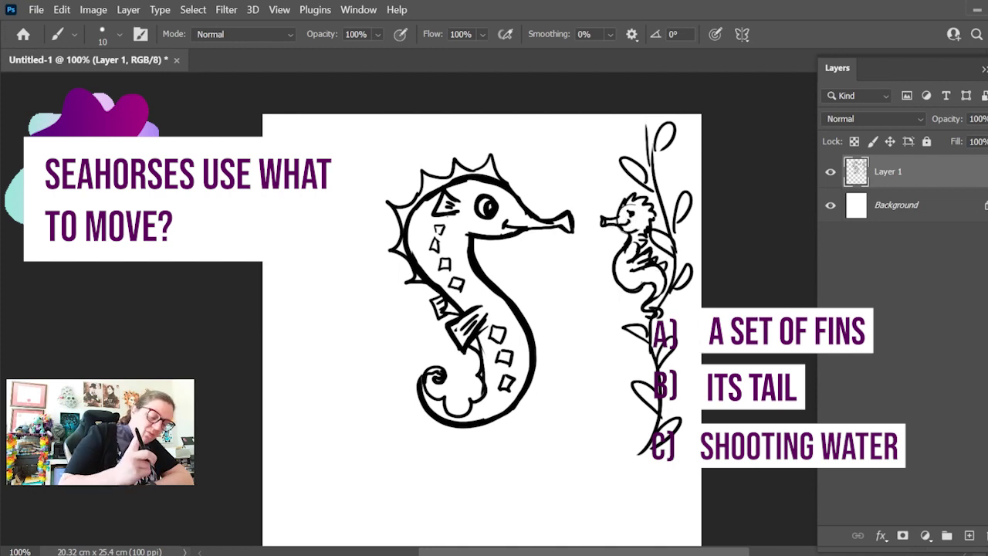
# Step: Erase the upper line of the large seahorse's snout and redraw it thinner, thinning the outline over the head too
pyautogui.moveTo(516, 176)
pyautogui.mouseDown()
pyautogui.moveTo(524, 199)
pyautogui.moveTo(569, 225)
pyautogui.mouseUp()
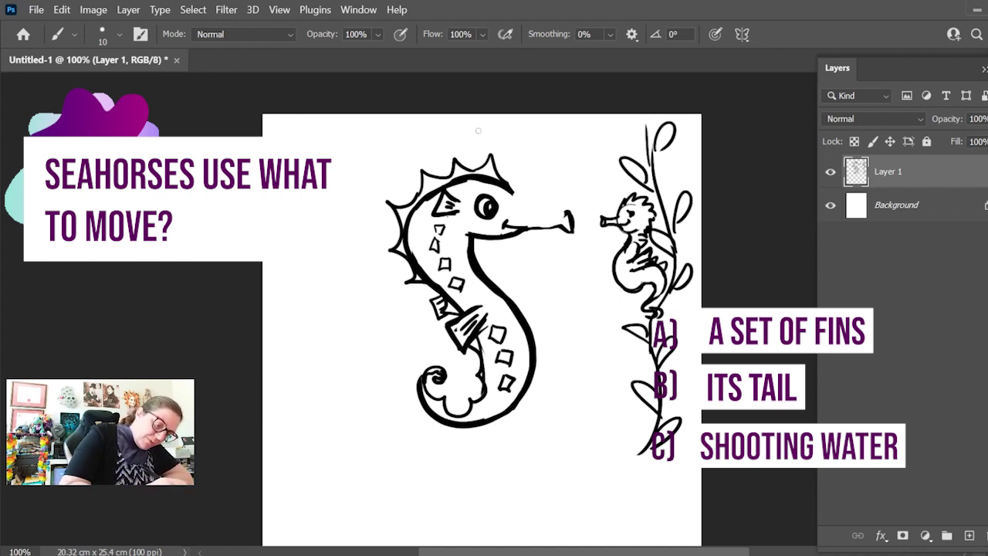
pyautogui.moveTo(514, 196)
pyautogui.mouseDown()
pyautogui.moveTo(540, 217)
pyautogui.moveTo(568, 214)
pyautogui.mouseUp()
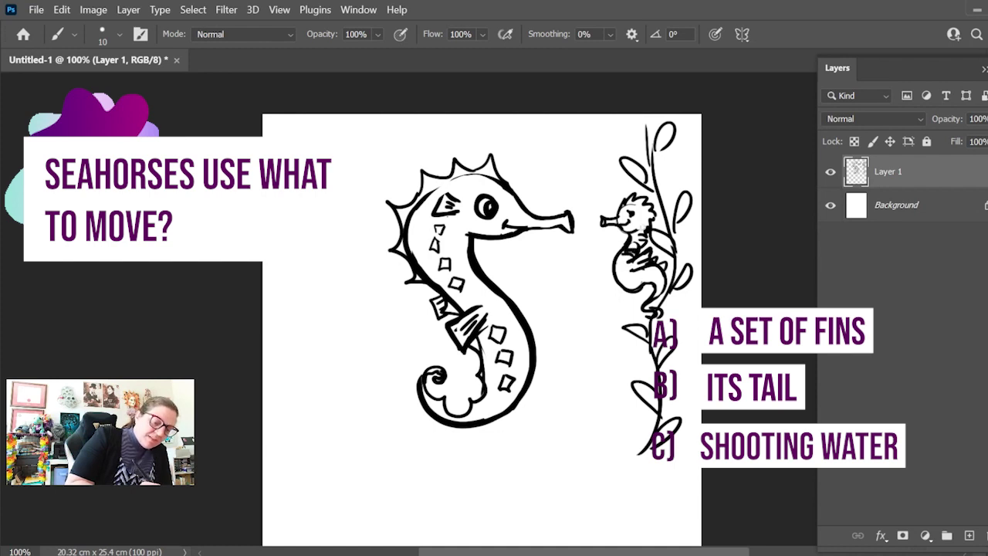
# Step: Cover the tiny seahorse's neck, head and body with dark stripes
pyautogui.moveTo(630, 234); pyautogui.dragTo(647, 239)
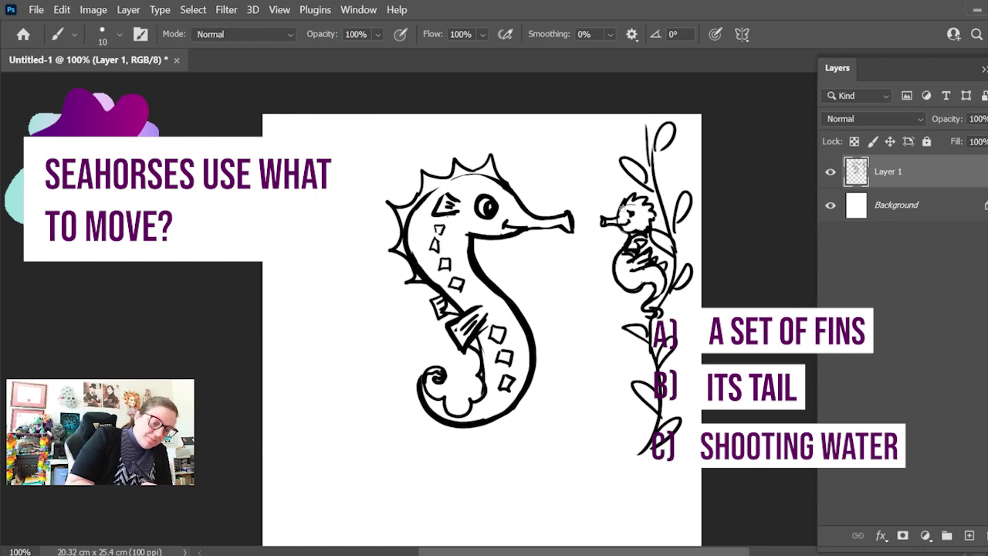
pyautogui.moveTo(622, 206); pyautogui.dragTo(647, 219)
pyautogui.moveTo(627, 211); pyautogui.dragTo(644, 221)
pyautogui.moveTo(623, 274); pyautogui.dragTo(659, 269)
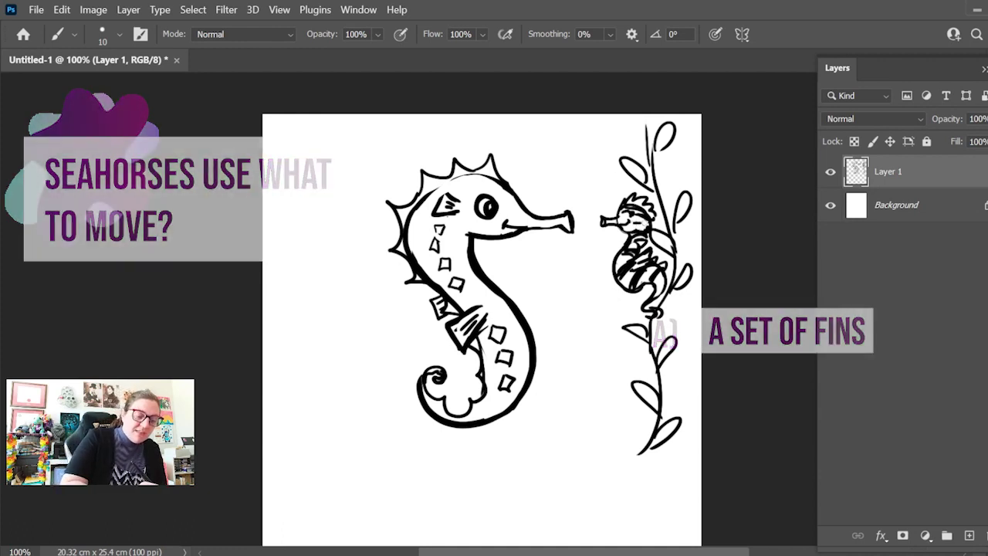
pyautogui.moveTo(646, 224)
pyautogui.mouseDown()
pyautogui.moveTo(626, 225)
pyautogui.moveTo(639, 227)
pyautogui.moveTo(644, 214)
pyautogui.mouseUp()
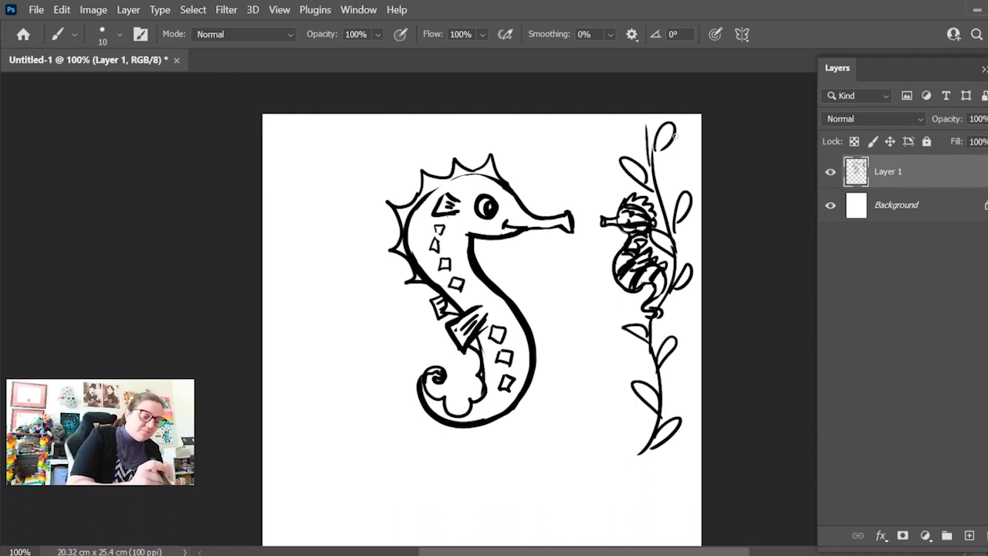
# Step: Thin the outline along the back of the large seahorse's head and neck
pyautogui.moveTo(425, 182)
pyautogui.mouseDown()
pyautogui.moveTo(411, 226)
pyautogui.moveTo(427, 270)
pyautogui.moveTo(418, 216)
pyautogui.moveTo(453, 205)
pyautogui.moveTo(413, 213)
pyautogui.moveTo(409, 257)
pyautogui.mouseUp()
pyautogui.moveTo(415, 213)
pyautogui.mouseDown()
pyautogui.moveTo(410, 233)
pyautogui.moveTo(453, 183)
pyautogui.mouseUp()
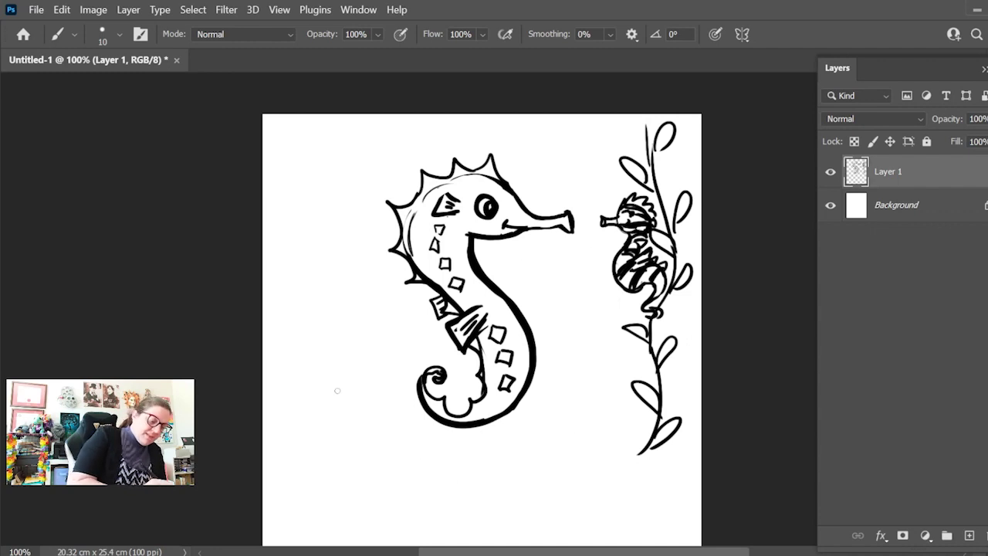
# Step: Draw a leafy sea dragon below the large seahorse, with a thin snout, wavy body, leaf-shaped appendages, tail leaves, eye and smile
pyautogui.moveTo(359, 437)
pyautogui.mouseDown()
pyautogui.moveTo(326, 465)
pyautogui.moveTo(353, 457)
pyautogui.moveTo(322, 462)
pyautogui.moveTo(361, 437)
pyautogui.moveTo(369, 466)
pyautogui.moveTo(362, 424)
pyautogui.moveTo(376, 390)
pyautogui.moveTo(397, 413)
pyautogui.moveTo(374, 433)
pyautogui.moveTo(378, 418)
pyautogui.moveTo(378, 456)
pyautogui.moveTo(385, 474)
pyautogui.moveTo(401, 466)
pyautogui.moveTo(395, 500)
pyautogui.moveTo(411, 519)
pyautogui.moveTo(421, 474)
pyautogui.moveTo(400, 455)
pyautogui.moveTo(440, 451)
pyautogui.mouseUp()
pyautogui.moveTo(449, 455)
pyautogui.mouseDown()
pyautogui.moveTo(467, 437)
pyautogui.moveTo(482, 449)
pyautogui.moveTo(451, 450)
pyautogui.moveTo(507, 466)
pyautogui.mouseUp()
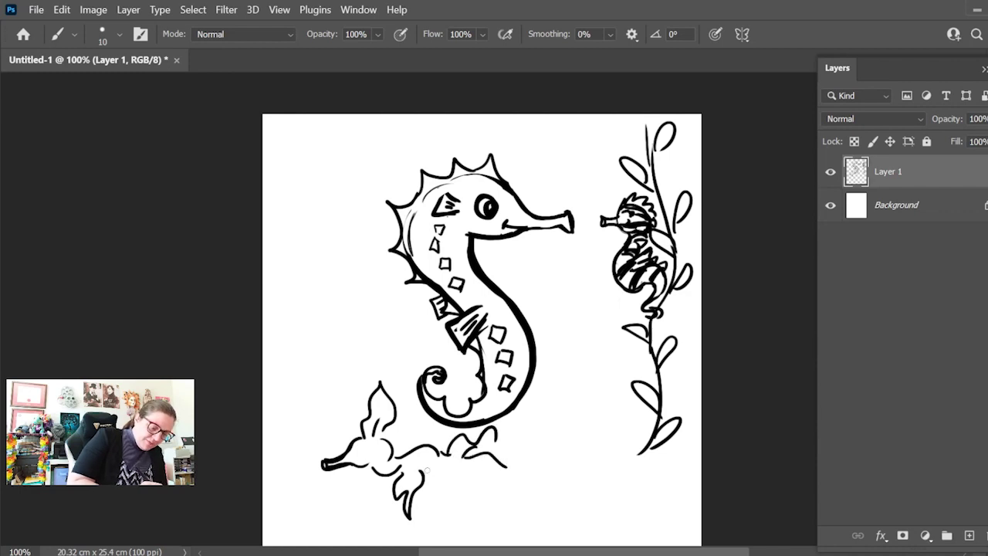
pyautogui.moveTo(426, 468)
pyautogui.mouseDown()
pyautogui.moveTo(450, 467)
pyautogui.moveTo(453, 519)
pyautogui.moveTo(472, 494)
pyautogui.moveTo(464, 473)
pyautogui.moveTo(485, 433)
pyautogui.moveTo(475, 469)
pyautogui.moveTo(498, 478)
pyautogui.moveTo(521, 464)
pyautogui.moveTo(543, 437)
pyautogui.mouseUp()
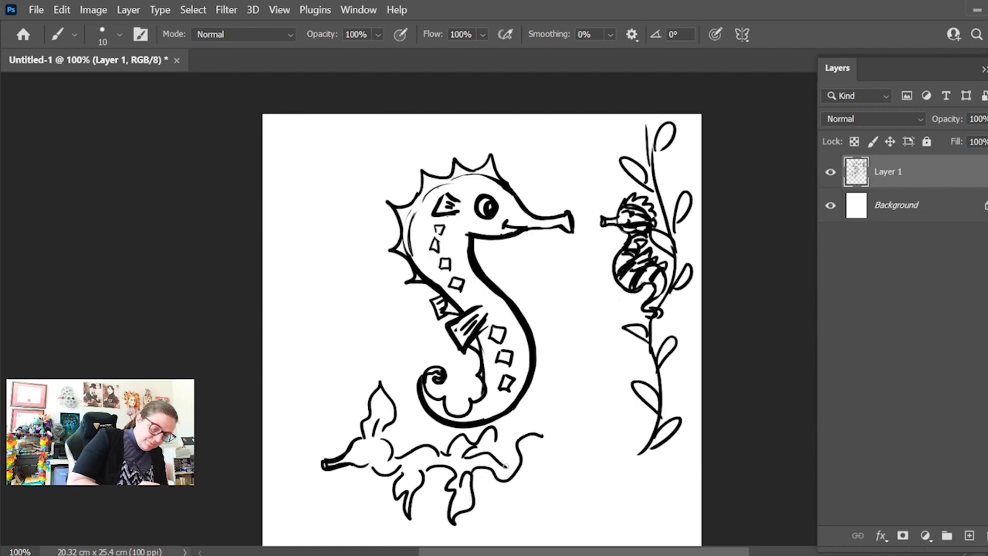
pyautogui.moveTo(506, 467)
pyautogui.mouseDown()
pyautogui.moveTo(552, 389)
pyautogui.moveTo(585, 372)
pyautogui.moveTo(569, 427)
pyautogui.moveTo(545, 438)
pyautogui.mouseUp()
pyautogui.moveTo(369, 449)
pyautogui.mouseDown()
pyautogui.moveTo(328, 464)
pyautogui.moveTo(379, 460)
pyautogui.mouseUp()
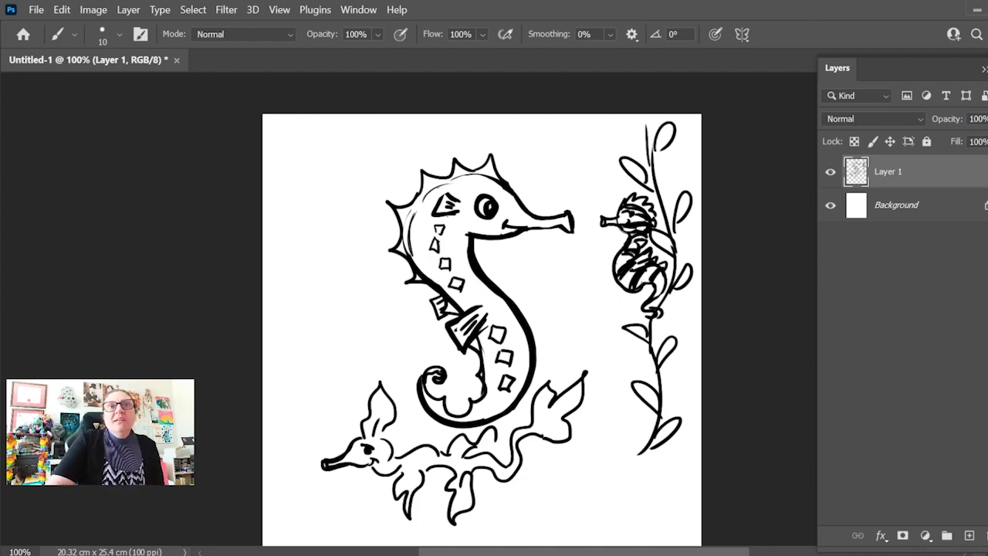
# Step: Lasso the leafy sea dragon, scale it down to about 63%, deselect it and return to the Brush tool
pyautogui.press('l')
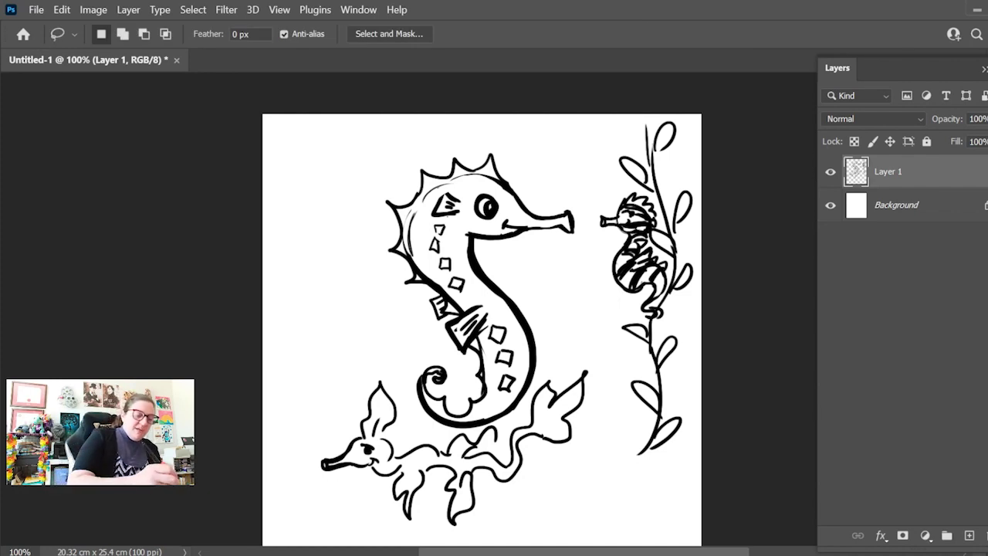
pyautogui.moveTo(554, 362)
pyautogui.mouseDown()
pyautogui.moveTo(520, 420)
pyautogui.moveTo(452, 435)
pyautogui.moveTo(342, 377)
pyautogui.moveTo(303, 461)
pyautogui.moveTo(394, 530)
pyautogui.moveTo(492, 531)
pyautogui.moveTo(569, 487)
pyautogui.moveTo(618, 408)
pyautogui.moveTo(559, 363)
pyautogui.mouseUp()
pyautogui.hotkey('ctrl', 't')
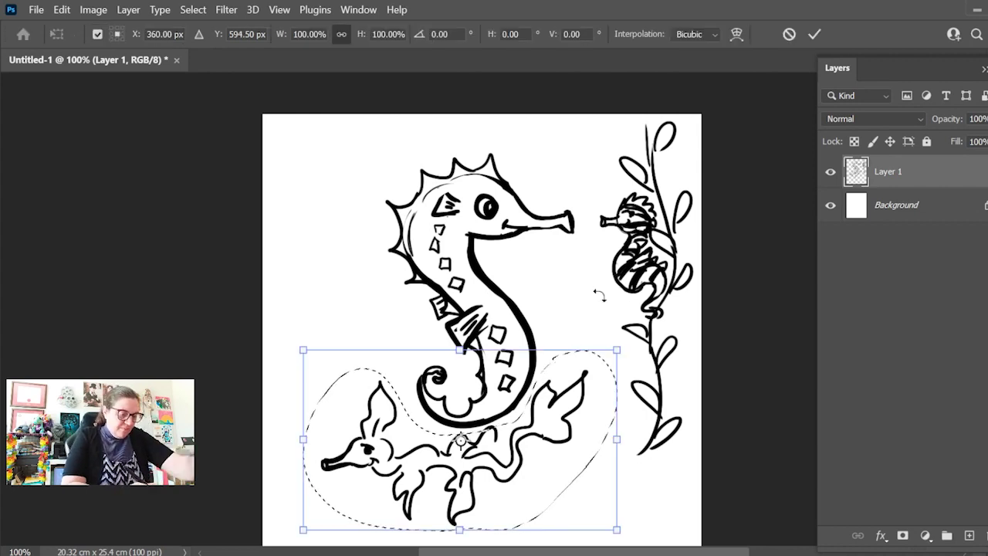
pyautogui.moveTo(617, 350); pyautogui.dragTo(501, 416)
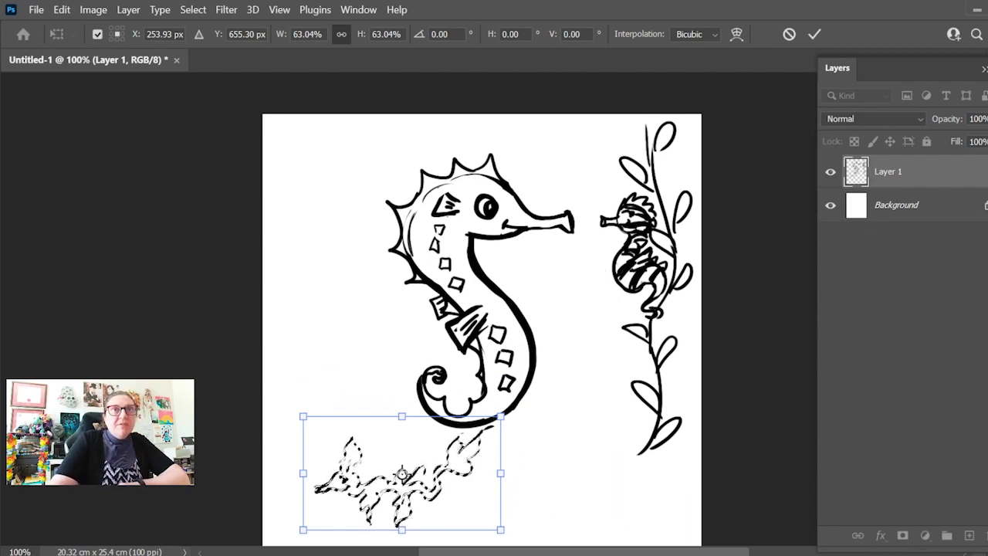
pyautogui.press('Return')
pyautogui.hotkey('ctrl', 'd')
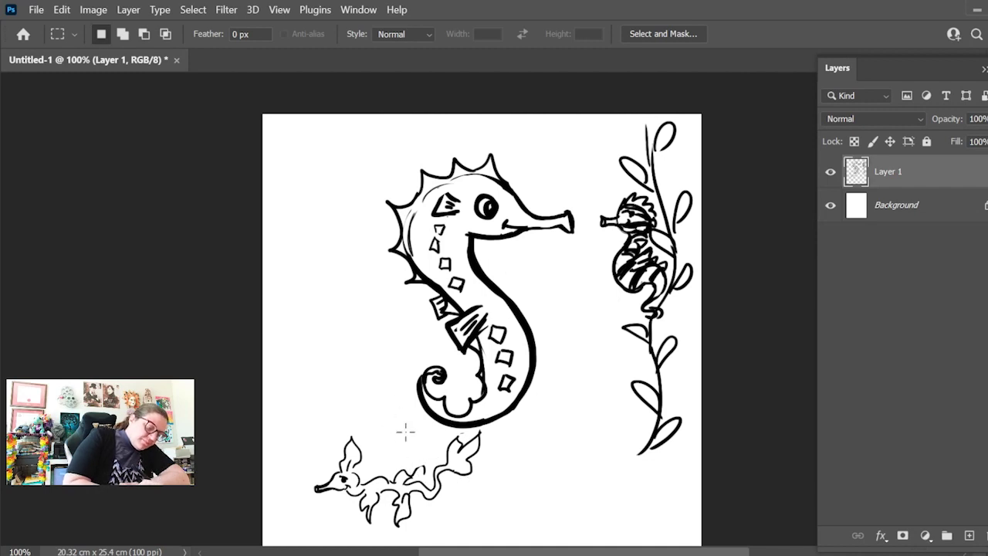
pyautogui.press('b')
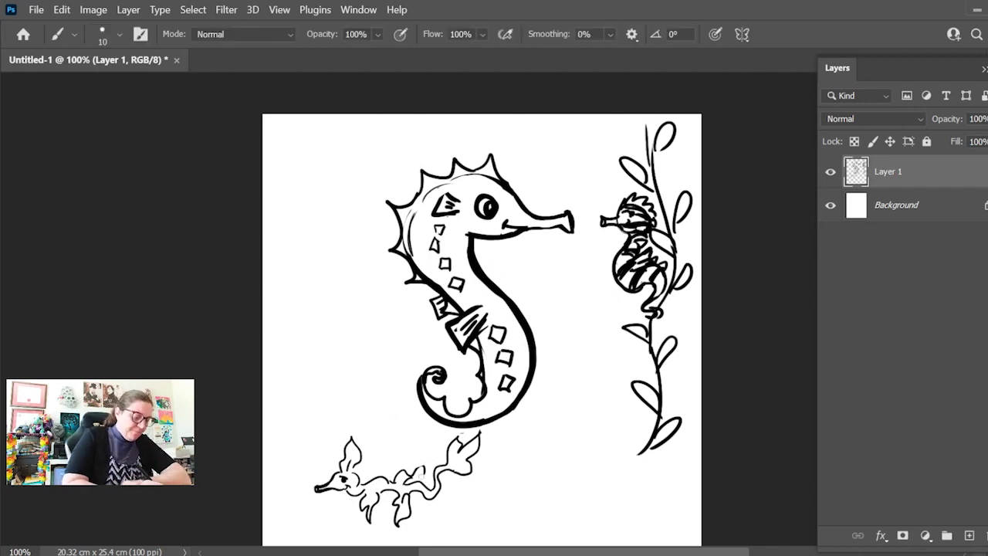
# Step: Redraw the leaf-shaped appendage on the middle of the leafy sea dragon's back as a taller, lobed leaf
pyautogui.moveTo(424, 468); pyautogui.dragTo(417, 467)
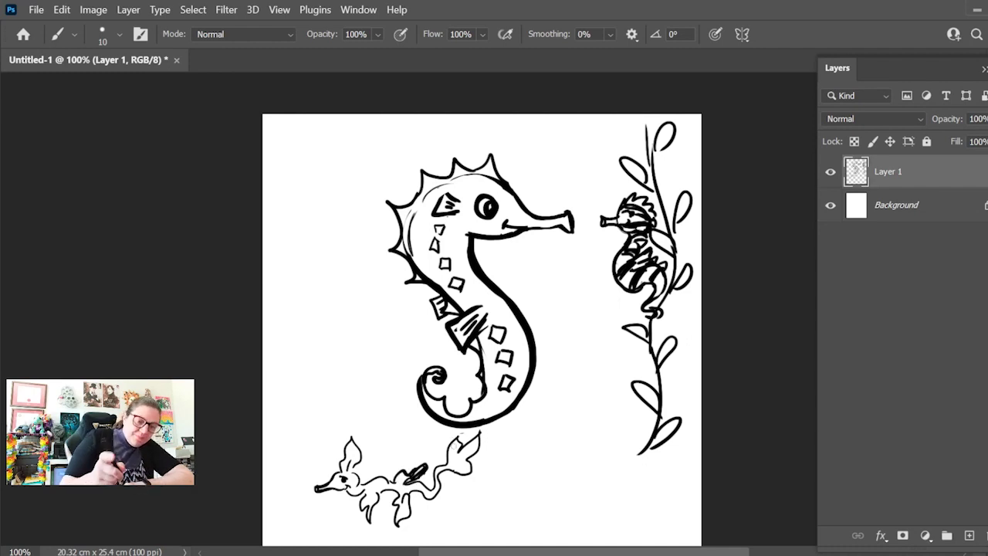
pyautogui.moveTo(425, 468)
pyautogui.mouseDown()
pyautogui.moveTo(409, 471)
pyautogui.moveTo(417, 504)
pyautogui.mouseUp()
pyautogui.moveTo(405, 466)
pyautogui.mouseDown()
pyautogui.moveTo(414, 446)
pyautogui.moveTo(418, 477)
pyautogui.moveTo(403, 485)
pyautogui.moveTo(404, 472)
pyautogui.mouseUp()
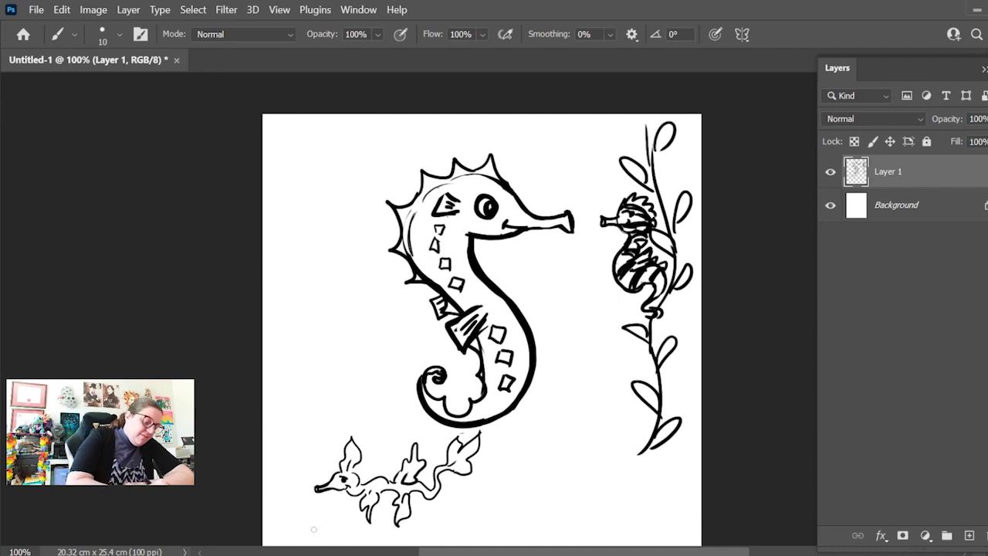
# Step: Draw a tall wavy seaweed blade with jagged edges and a centre vein in front of the sea dragon's snout
pyautogui.moveTo(319, 539)
pyautogui.mouseDown()
pyautogui.moveTo(298, 487)
pyautogui.moveTo(303, 315)
pyautogui.mouseUp()
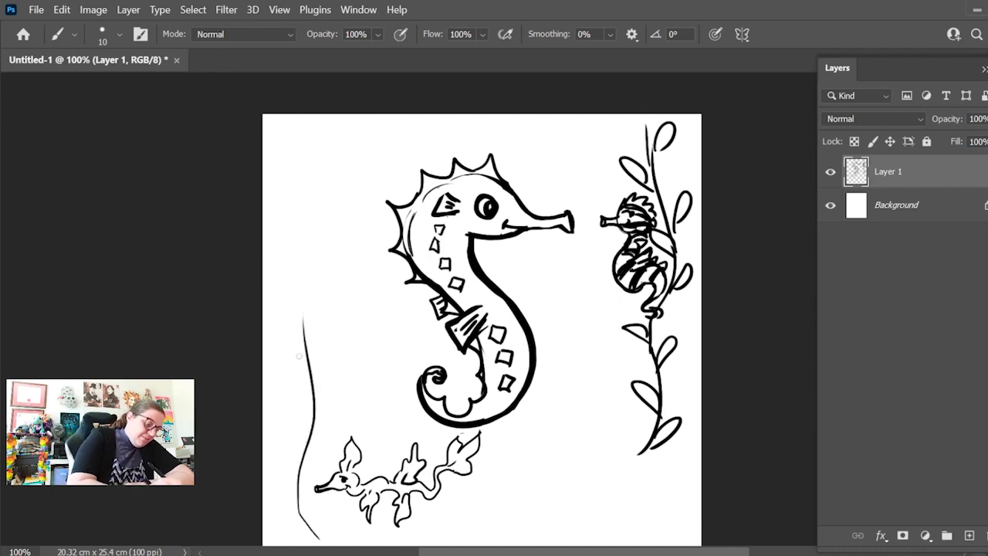
pyautogui.moveTo(317, 540)
pyautogui.mouseDown()
pyautogui.moveTo(284, 484)
pyautogui.moveTo(292, 406)
pyautogui.moveTo(276, 368)
pyautogui.moveTo(291, 379)
pyautogui.moveTo(281, 340)
pyautogui.moveTo(300, 211)
pyautogui.moveTo(328, 392)
pyautogui.moveTo(307, 490)
pyautogui.moveTo(334, 550)
pyautogui.mouseUp()
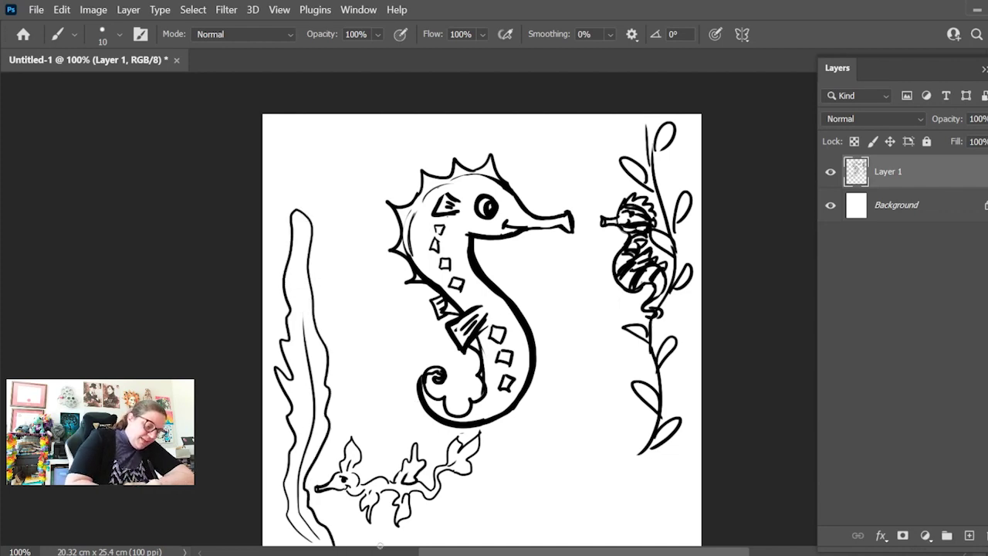
pyautogui.hscroll(-5, 385, 544)
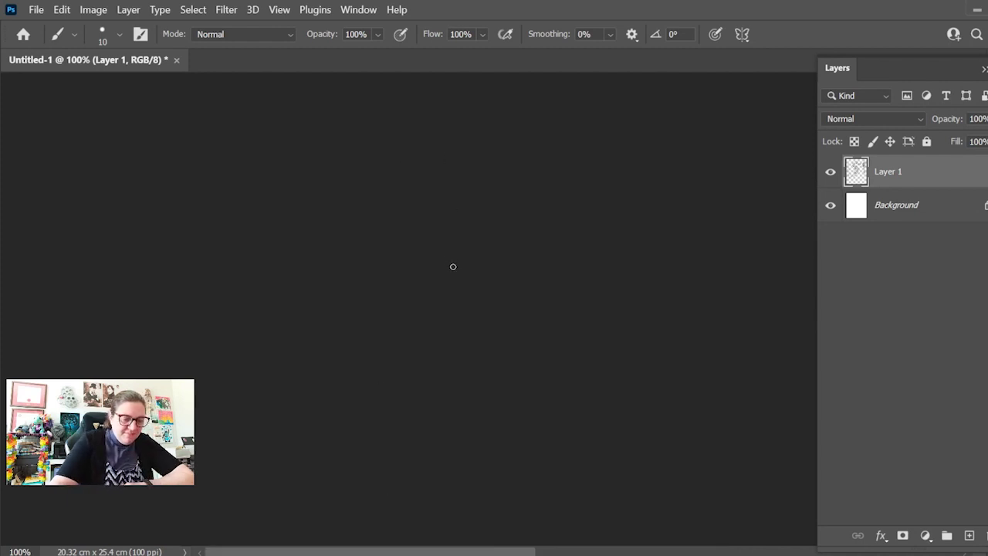
pyautogui.hscroll(5, 471, 545)
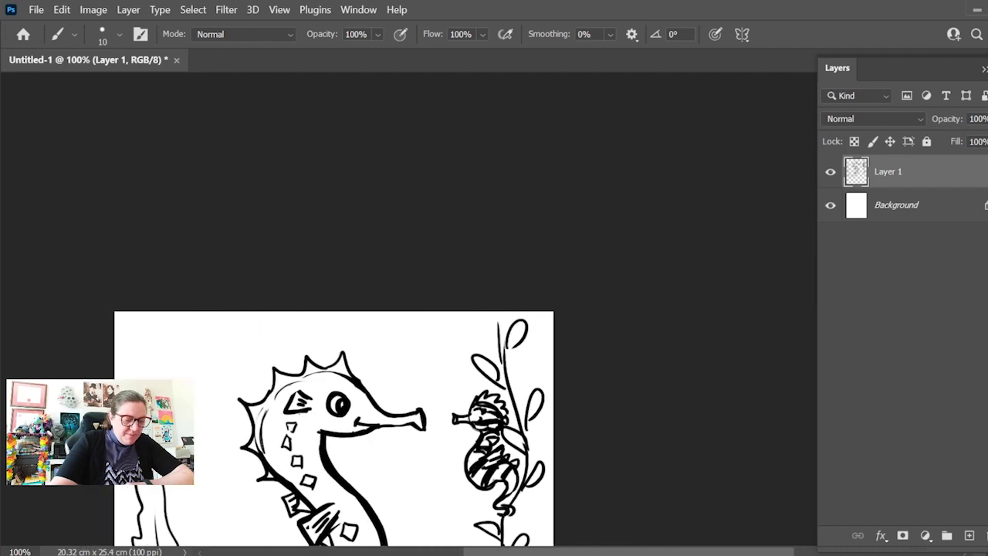
pyautogui.hscroll(-5, 515, 379)
pyautogui.hscroll(2, 515, 379)
pyautogui.scroll(-4, 515, 380)
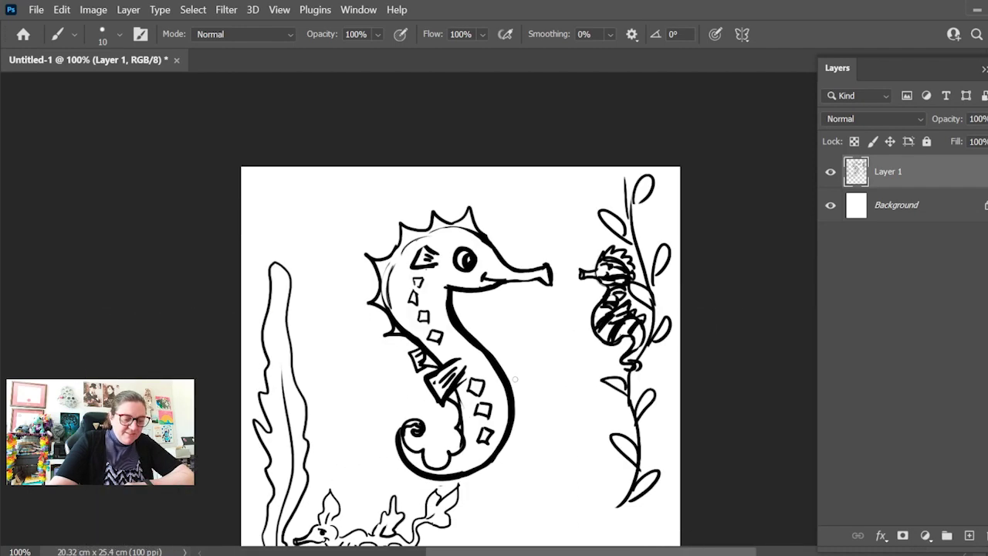
pyautogui.scroll(-4, 514, 379)
pyautogui.scroll(-2, 533, 354)
pyautogui.scroll(2, 533, 355)
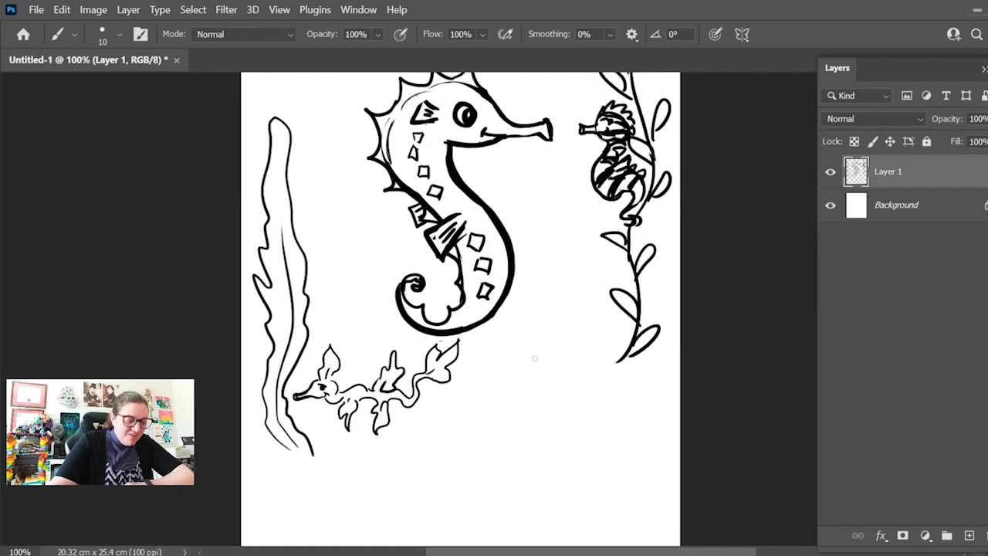
pyautogui.scroll(2, 533, 359)
pyautogui.scroll(-1, 531, 363)
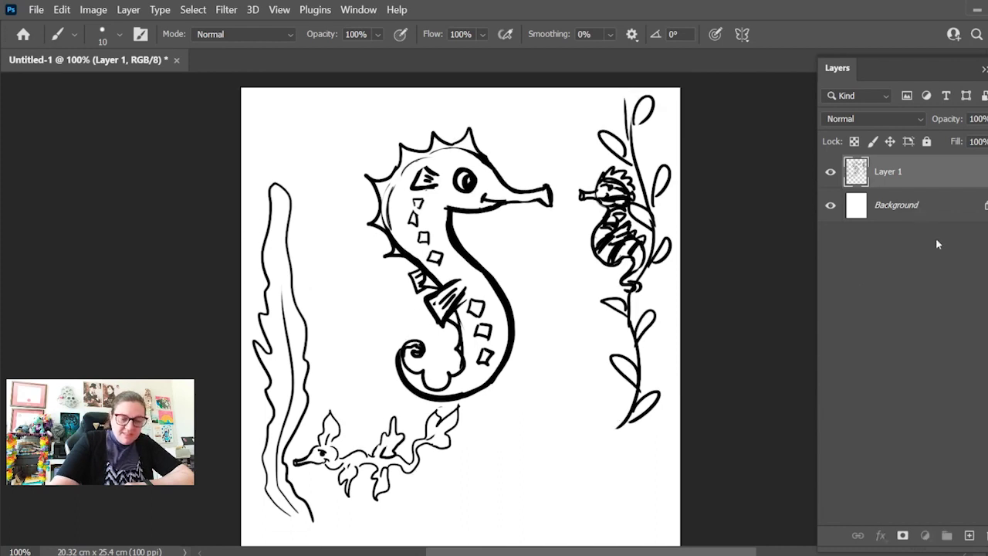
# Step: Add a new layer directly above the Background and cover the whole canvas with a solid blue rectangle
pyautogui.click(930, 212)
pyautogui.click(971, 537)
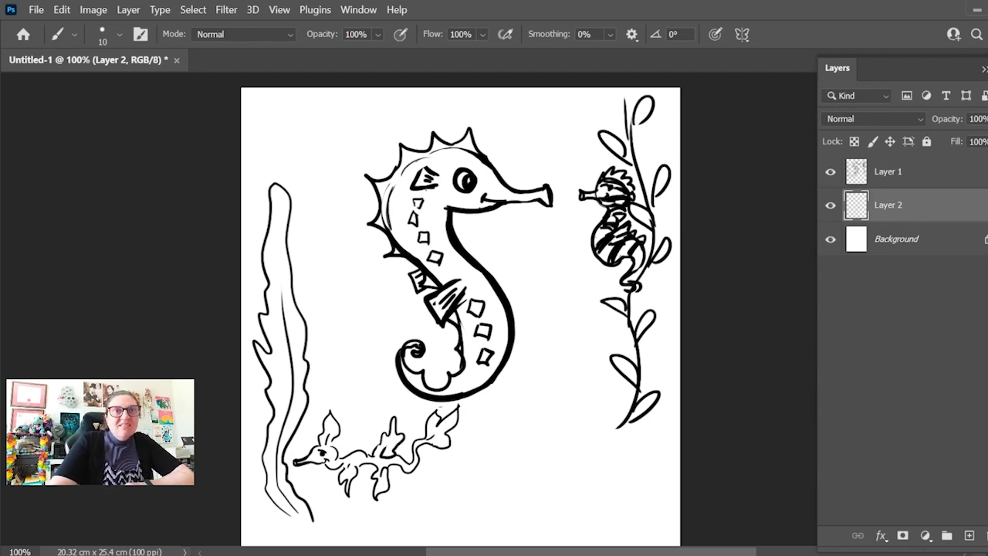
pyautogui.press('i')
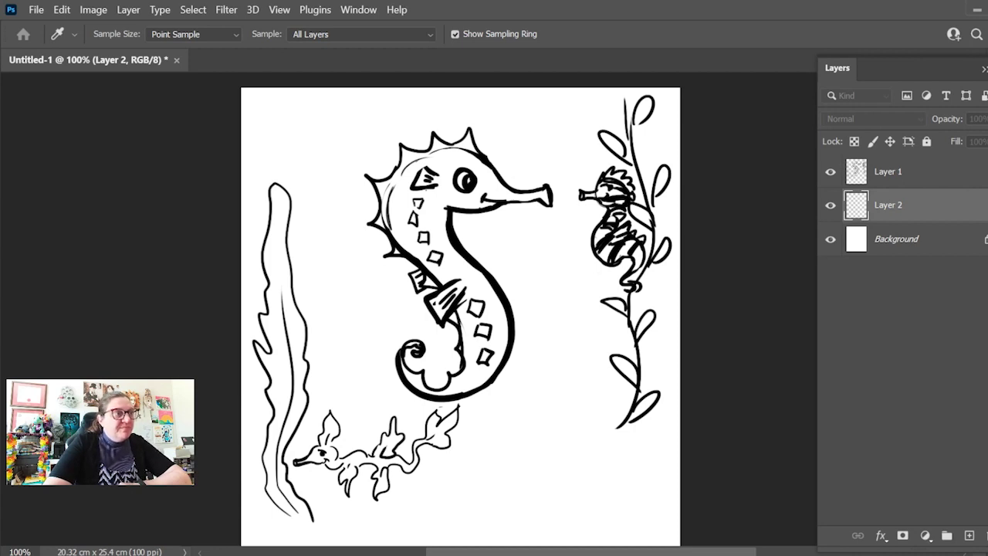
pyautogui.press('b')
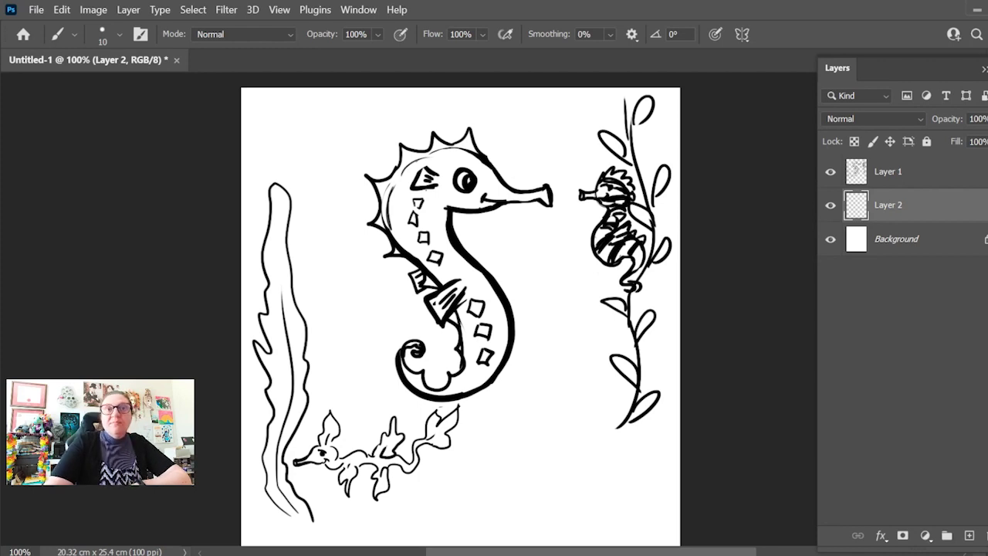
pyautogui.press('u')
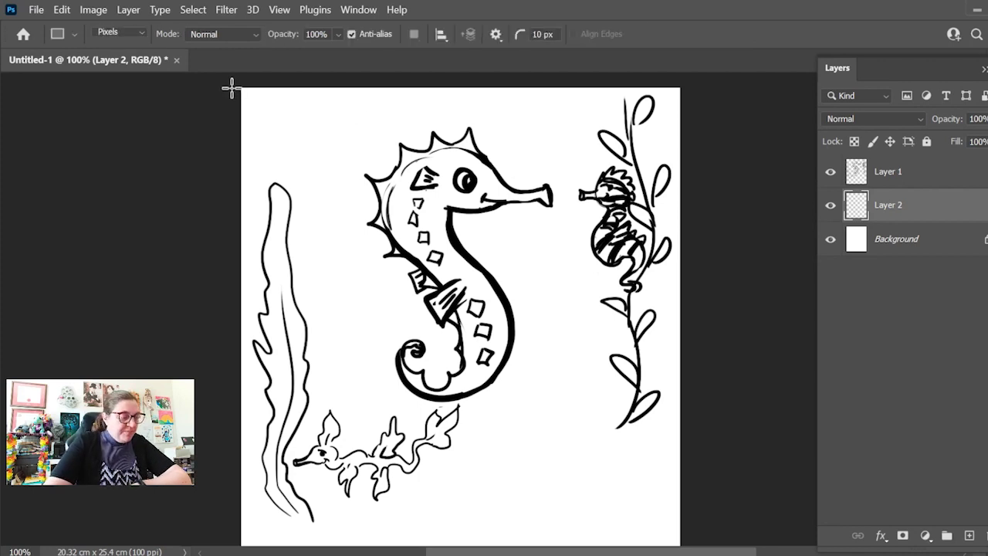
pyautogui.moveTo(232, 88); pyautogui.dragTo(743, 545)
pyautogui.scroll(4, 703, 265)
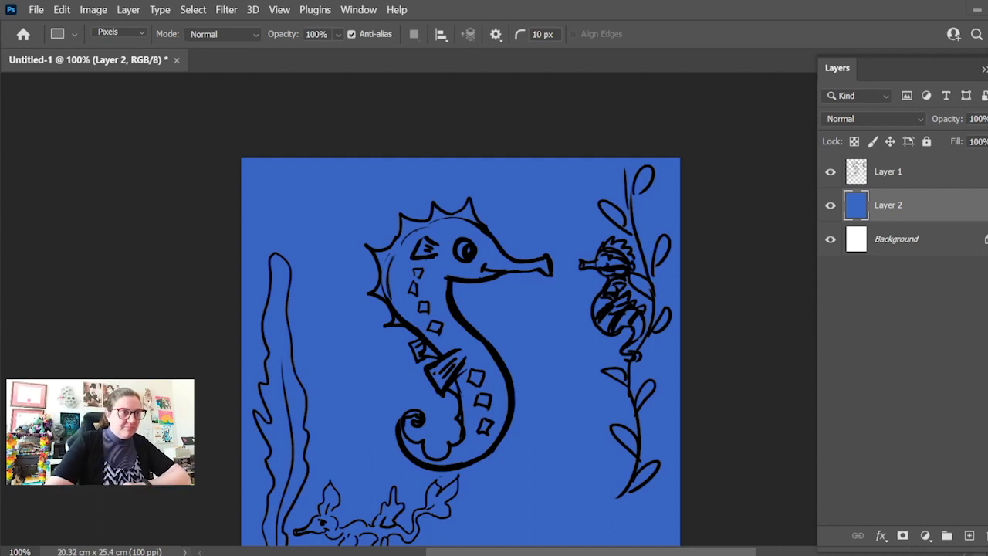
pyautogui.scroll(-5, 507, 293)
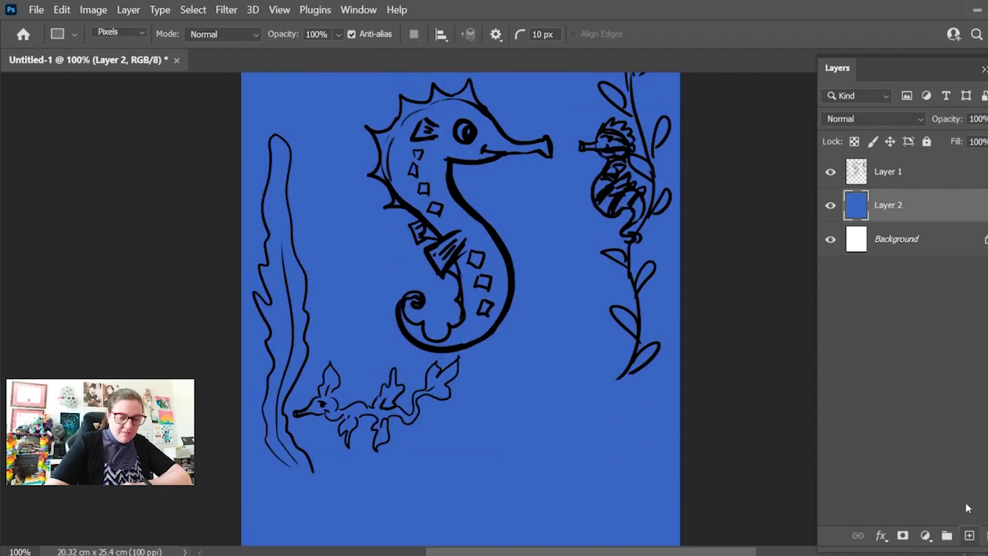
# Step: Add a layer between the blue fill and the line art, and brush orange onto the large seahorse's snout and cheek
pyautogui.click(970, 536)
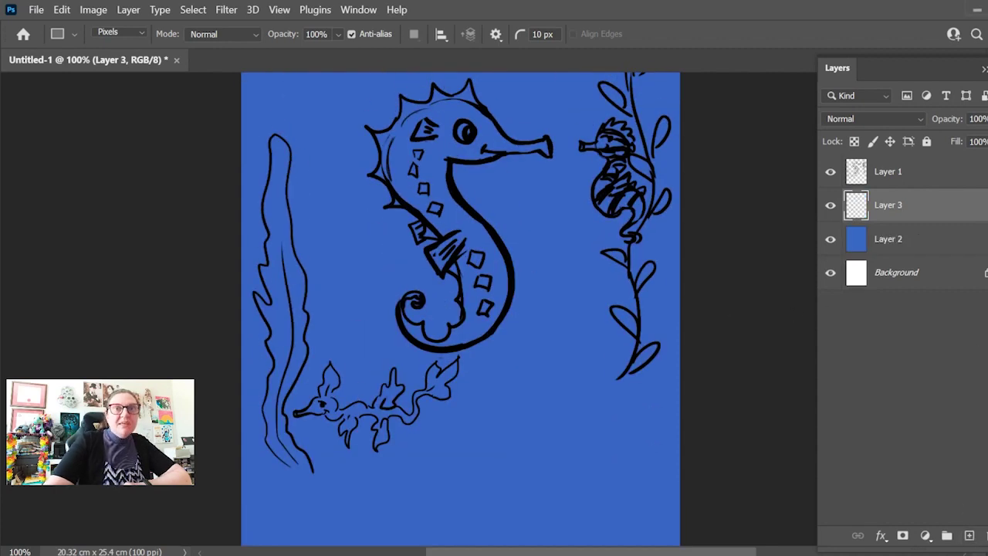
pyautogui.press('i')
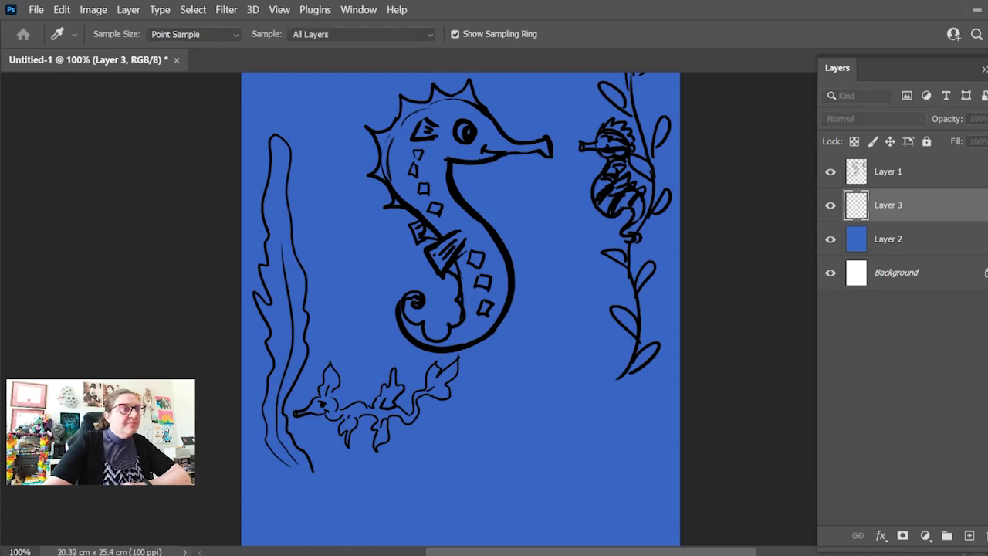
pyautogui.press('m')
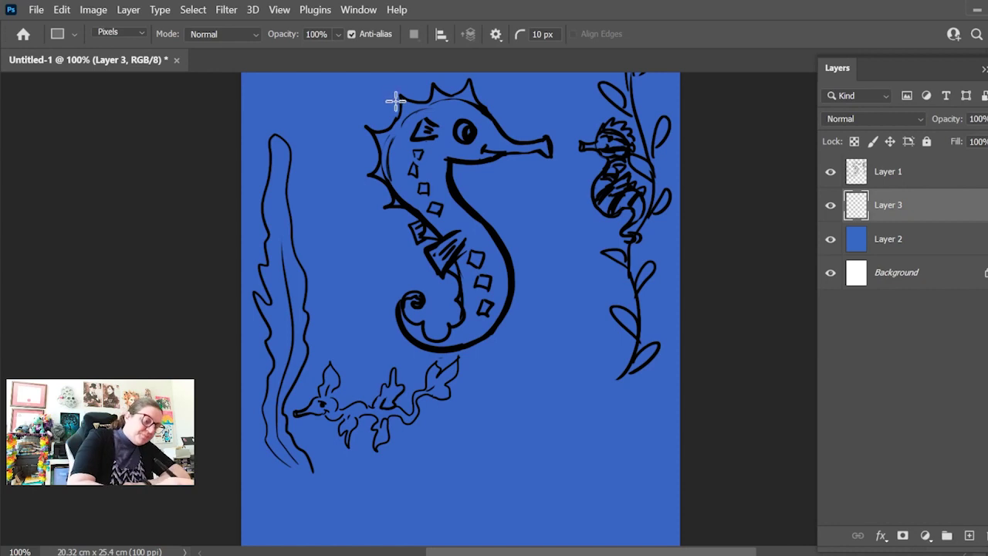
pyautogui.press('b')
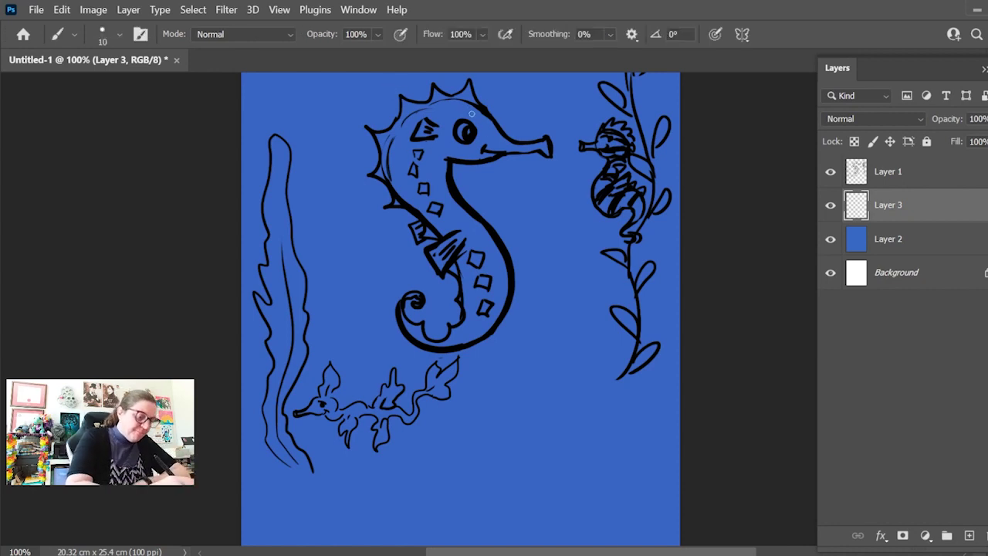
pyautogui.moveTo(483, 121)
pyautogui.mouseDown()
pyautogui.moveTo(494, 135)
pyautogui.moveTo(487, 119)
pyautogui.moveTo(548, 151)
pyautogui.moveTo(467, 153)
pyautogui.moveTo(440, 129)
pyautogui.moveTo(448, 154)
pyautogui.mouseUp()
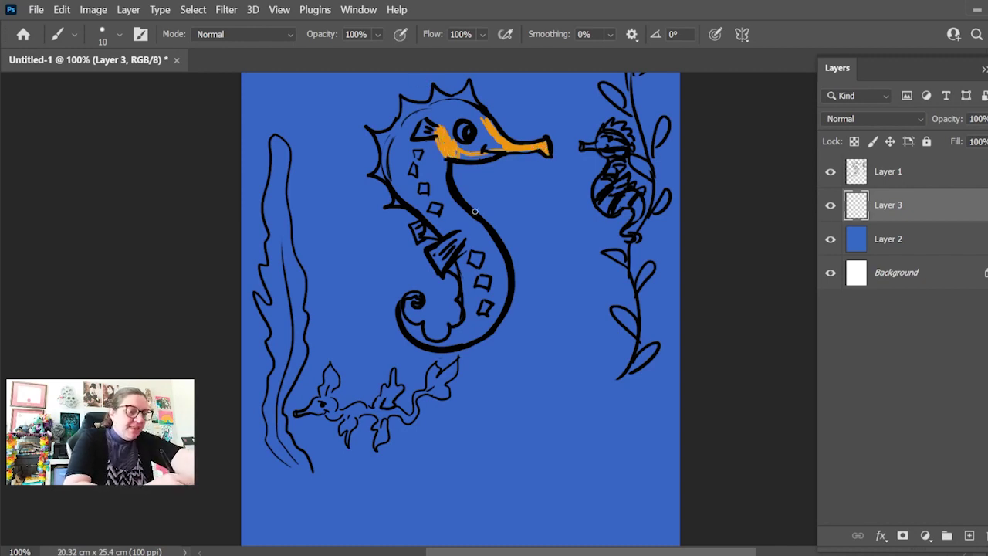
# Step: Enlarge the brush to 35 and paint the rest of the large seahorse orange, including its head, spines, fins, body and curled tail
pyautogui.press(']')
pyautogui.press(']')
pyautogui.press(']')
pyautogui.press(']')
pyautogui.moveTo(437, 123)
pyautogui.mouseDown()
pyautogui.moveTo(435, 150)
pyautogui.moveTo(425, 159)
pyautogui.moveTo(396, 155)
pyautogui.moveTo(399, 184)
pyautogui.moveTo(463, 236)
pyautogui.moveTo(436, 145)
pyautogui.moveTo(438, 162)
pyautogui.moveTo(462, 149)
pyautogui.moveTo(500, 149)
pyautogui.moveTo(492, 153)
pyautogui.moveTo(482, 121)
pyautogui.moveTo(502, 110)
pyautogui.moveTo(504, 148)
pyautogui.moveTo(550, 152)
pyautogui.moveTo(522, 150)
pyautogui.moveTo(467, 72)
pyautogui.moveTo(479, 141)
pyautogui.moveTo(471, 109)
pyautogui.moveTo(480, 120)
pyautogui.moveTo(459, 108)
pyautogui.moveTo(445, 123)
pyautogui.moveTo(446, 135)
pyautogui.moveTo(459, 130)
pyautogui.moveTo(455, 116)
pyautogui.moveTo(445, 137)
pyautogui.moveTo(463, 110)
pyautogui.moveTo(479, 116)
pyautogui.moveTo(468, 87)
pyautogui.moveTo(475, 113)
pyautogui.moveTo(469, 94)
pyautogui.moveTo(452, 108)
pyautogui.moveTo(471, 102)
pyautogui.moveTo(435, 91)
pyautogui.moveTo(426, 122)
pyautogui.moveTo(402, 103)
pyautogui.moveTo(403, 118)
pyautogui.moveTo(405, 101)
pyautogui.moveTo(433, 106)
pyautogui.moveTo(406, 118)
pyautogui.moveTo(380, 158)
pyautogui.moveTo(406, 199)
pyautogui.mouseUp()
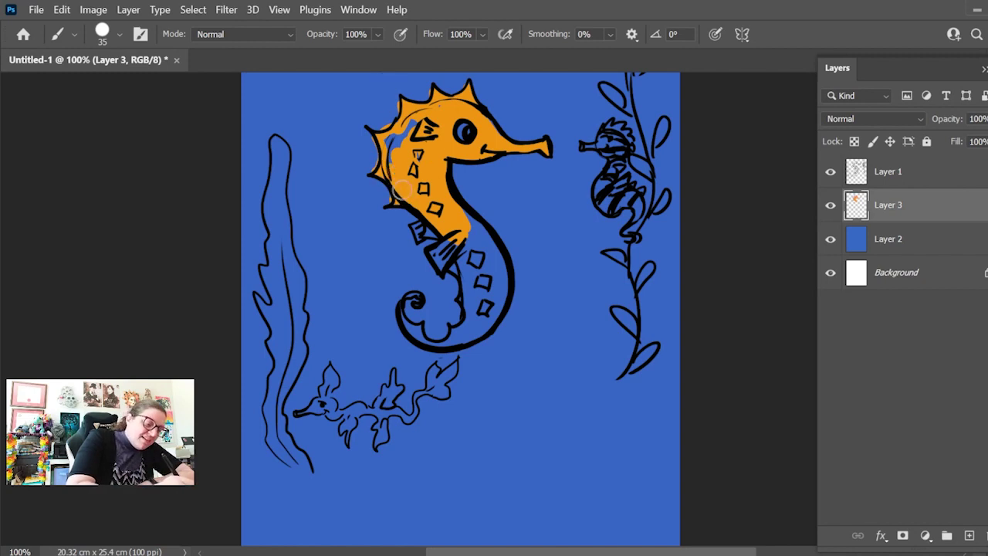
pyautogui.moveTo(387, 176)
pyautogui.mouseDown()
pyautogui.moveTo(396, 140)
pyautogui.moveTo(415, 129)
pyautogui.mouseUp()
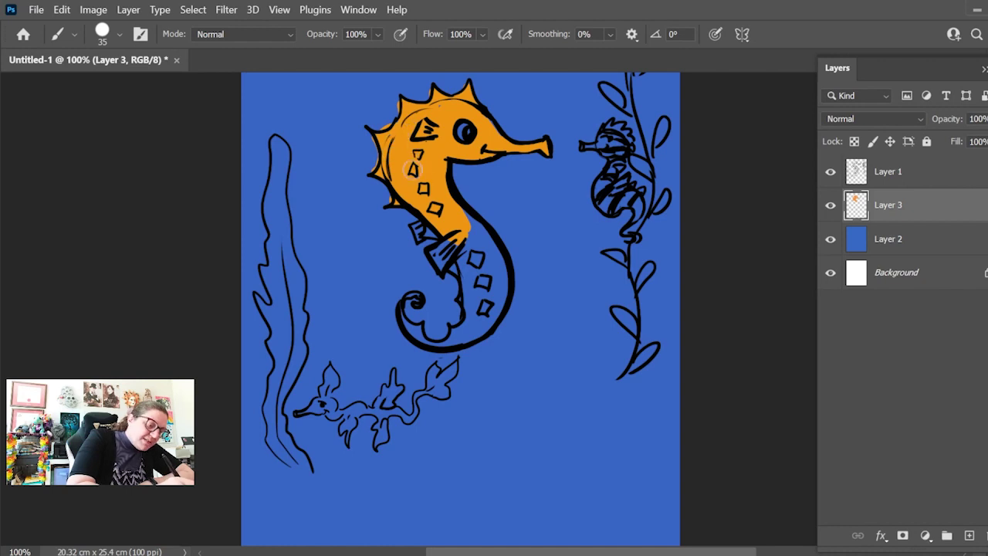
pyautogui.moveTo(475, 259)
pyautogui.mouseDown()
pyautogui.moveTo(420, 233)
pyautogui.moveTo(441, 235)
pyautogui.moveTo(437, 253)
pyautogui.moveTo(451, 267)
pyautogui.moveTo(463, 241)
pyautogui.moveTo(479, 255)
pyautogui.moveTo(487, 241)
pyautogui.moveTo(500, 293)
pyautogui.mouseUp()
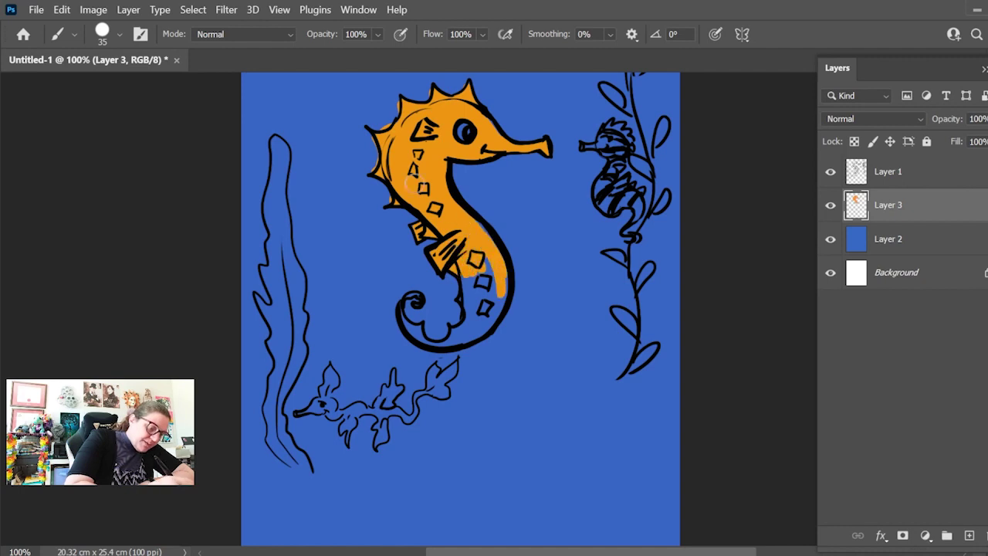
pyautogui.moveTo(414, 300)
pyautogui.mouseDown()
pyautogui.moveTo(419, 332)
pyautogui.moveTo(434, 346)
pyautogui.moveTo(459, 342)
pyautogui.moveTo(449, 337)
pyautogui.moveTo(470, 309)
pyautogui.moveTo(464, 294)
pyautogui.moveTo(469, 315)
pyautogui.moveTo(471, 305)
pyautogui.moveTo(465, 272)
pyautogui.moveTo(468, 335)
pyautogui.moveTo(485, 261)
pyautogui.moveTo(487, 314)
pyautogui.moveTo(467, 338)
pyautogui.moveTo(485, 284)
pyautogui.moveTo(463, 344)
pyautogui.moveTo(473, 304)
pyautogui.mouseUp()
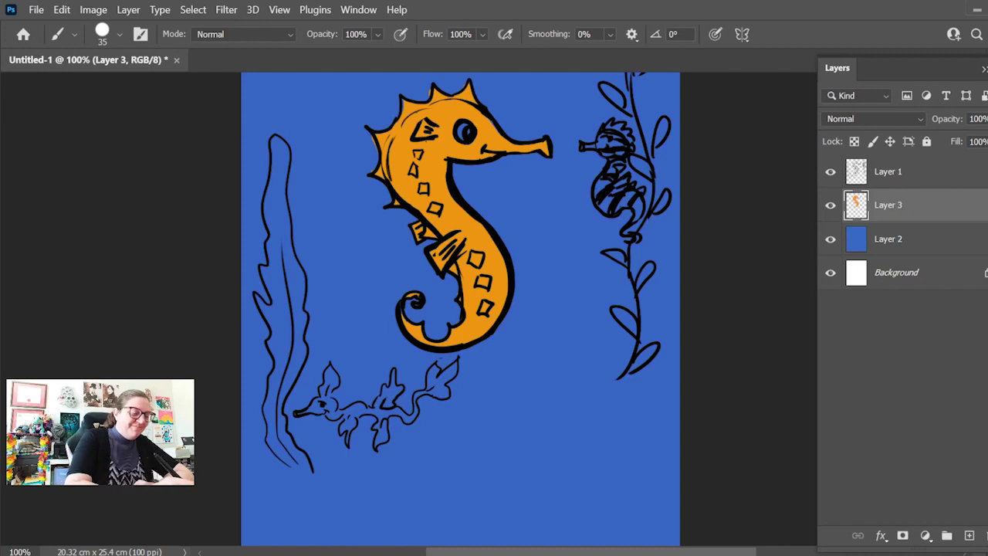
# Step: Paint the large seahorse's eye and the small shapes along its neck and body white
pyautogui.click(467, 131)
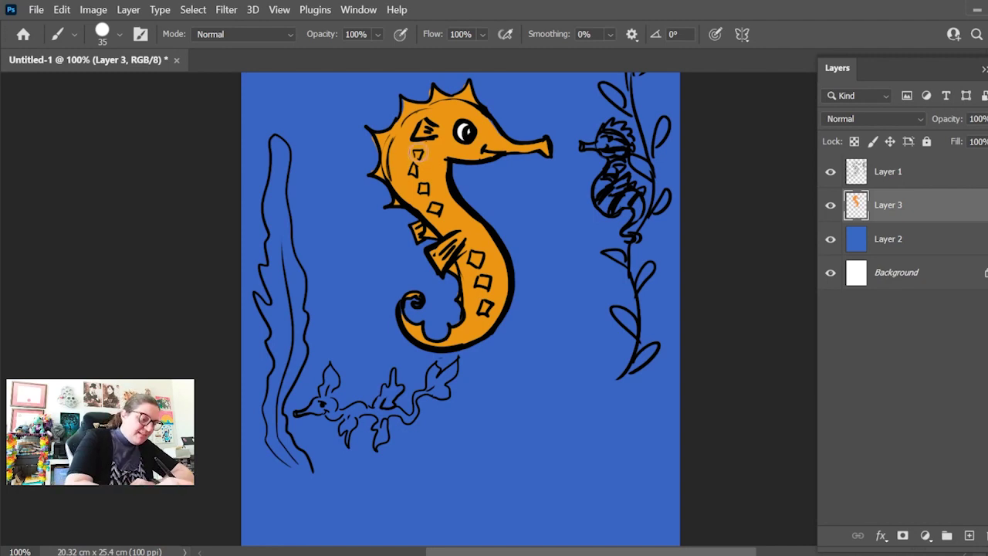
pyautogui.click(423, 188)
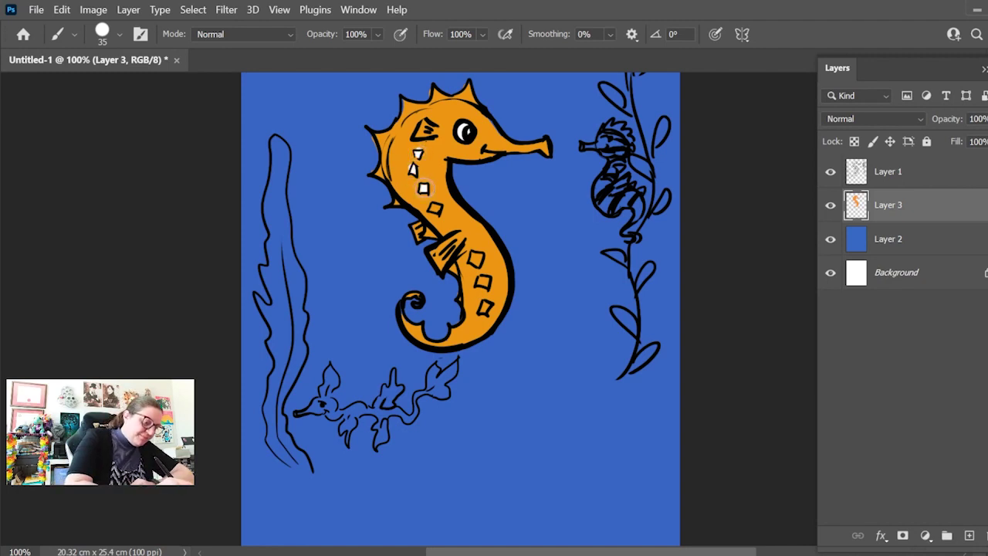
pyautogui.click(435, 208)
pyautogui.click(476, 260)
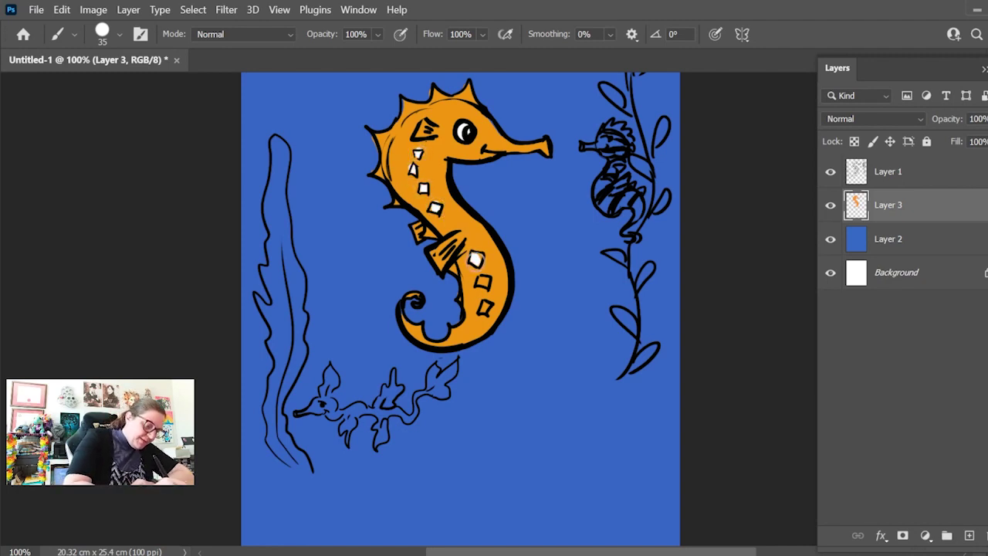
pyautogui.click(483, 283)
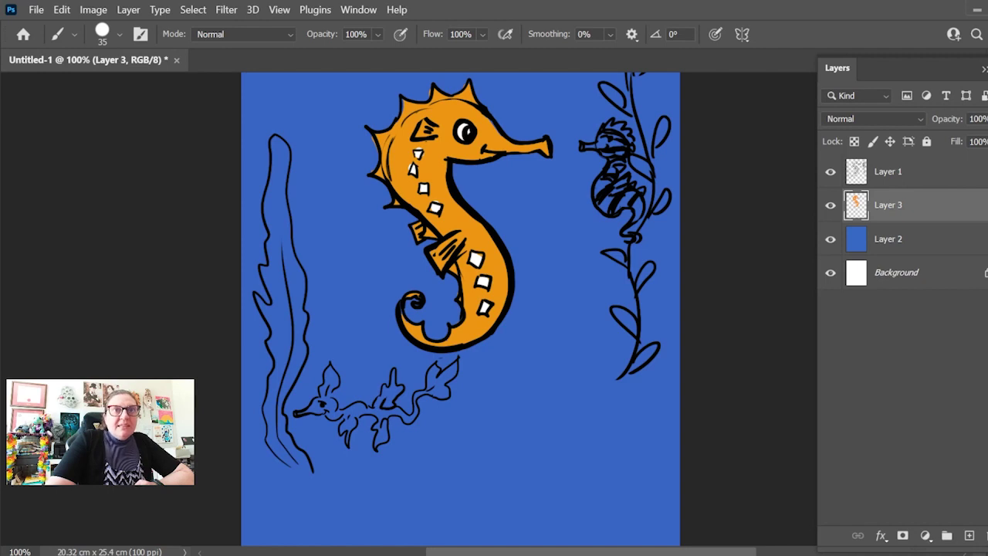
# Step: Choose a light green and paint the leafy sea dragon and the tall seaweed blade beside it
pyautogui.press('i')
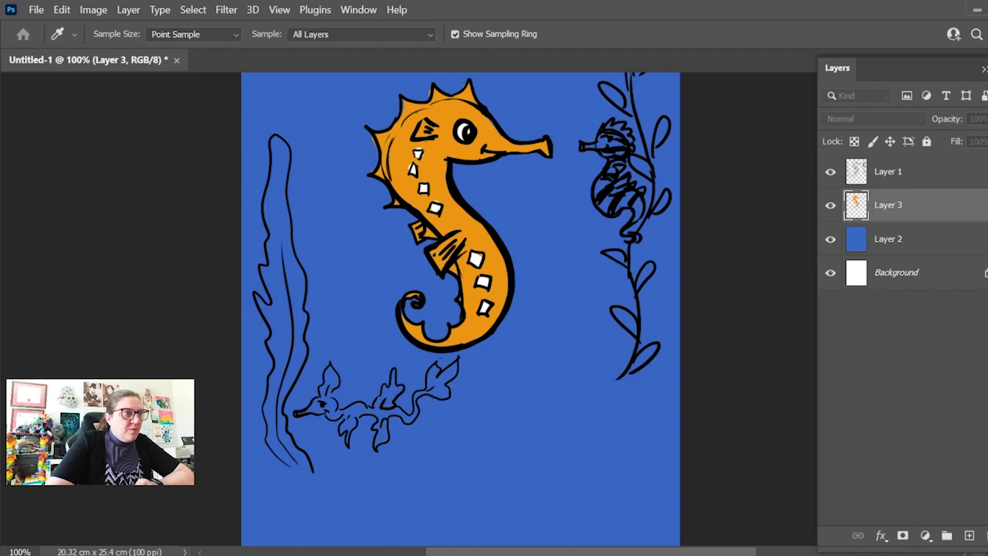
pyautogui.press('b')
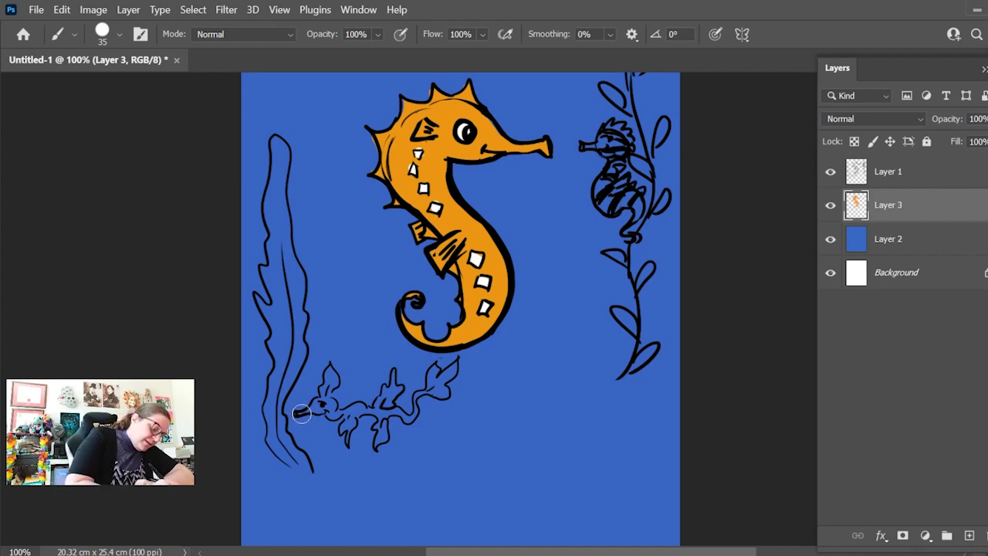
pyautogui.moveTo(301, 414)
pyautogui.mouseDown()
pyautogui.moveTo(331, 371)
pyautogui.moveTo(330, 412)
pyautogui.moveTo(333, 404)
pyautogui.moveTo(342, 430)
pyautogui.moveTo(348, 422)
pyautogui.moveTo(346, 440)
pyautogui.moveTo(352, 424)
pyautogui.moveTo(341, 410)
pyautogui.moveTo(358, 409)
pyautogui.moveTo(381, 423)
pyautogui.moveTo(377, 444)
pyautogui.moveTo(394, 376)
pyautogui.moveTo(386, 440)
pyautogui.moveTo(392, 411)
pyautogui.moveTo(387, 418)
pyautogui.moveTo(414, 415)
pyautogui.moveTo(388, 408)
pyautogui.moveTo(398, 410)
pyautogui.moveTo(392, 391)
pyautogui.moveTo(411, 417)
pyautogui.moveTo(437, 371)
pyautogui.moveTo(433, 387)
pyautogui.moveTo(443, 395)
pyautogui.moveTo(433, 391)
pyautogui.moveTo(434, 364)
pyautogui.mouseUp()
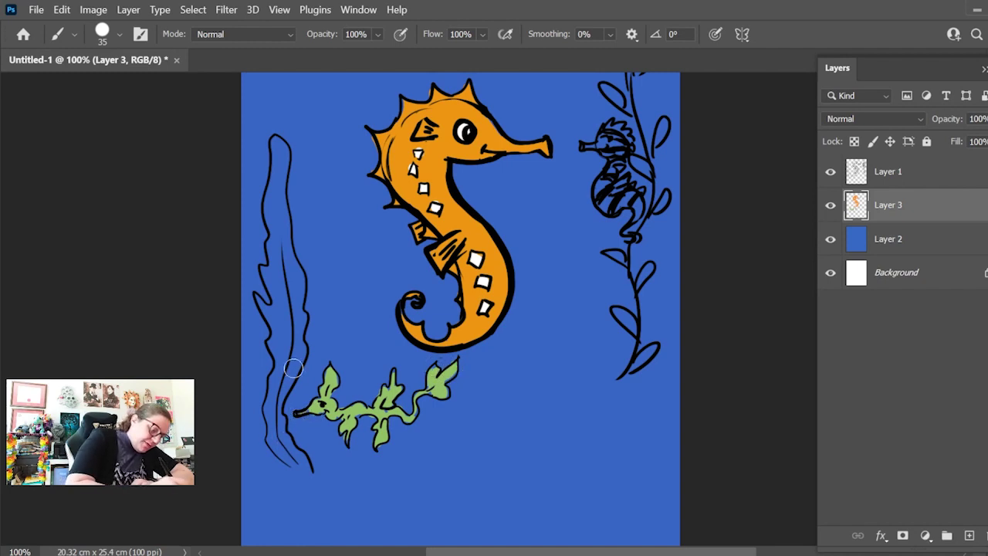
pyautogui.moveTo(270, 413)
pyautogui.mouseDown()
pyautogui.moveTo(287, 459)
pyautogui.moveTo(307, 471)
pyautogui.moveTo(286, 437)
pyautogui.moveTo(275, 382)
pyautogui.moveTo(279, 372)
pyautogui.moveTo(280, 400)
pyautogui.moveTo(300, 357)
pyautogui.moveTo(258, 299)
pyautogui.moveTo(284, 330)
pyautogui.moveTo(278, 307)
pyautogui.moveTo(302, 332)
pyautogui.moveTo(296, 273)
pyautogui.moveTo(274, 294)
pyautogui.moveTo(285, 316)
pyautogui.moveTo(268, 209)
pyautogui.moveTo(281, 143)
pyautogui.moveTo(281, 236)
pyautogui.moveTo(277, 158)
pyautogui.moveTo(293, 274)
pyautogui.moveTo(278, 143)
pyautogui.moveTo(305, 282)
pyautogui.mouseUp()
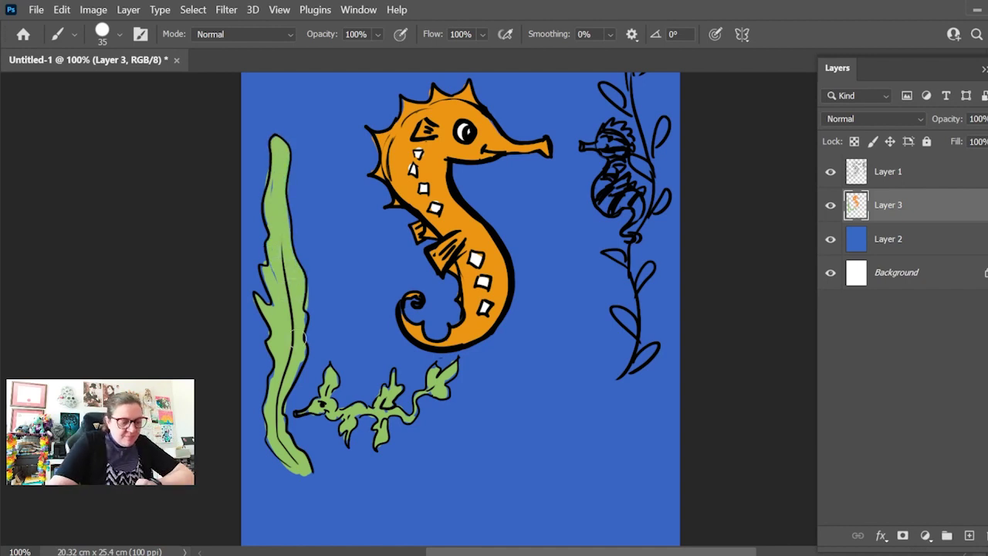
# Step: Paint all the leaves of the seaweed stem behind the tiny striped seahorse light green
pyautogui.scroll(3, 662, 302)
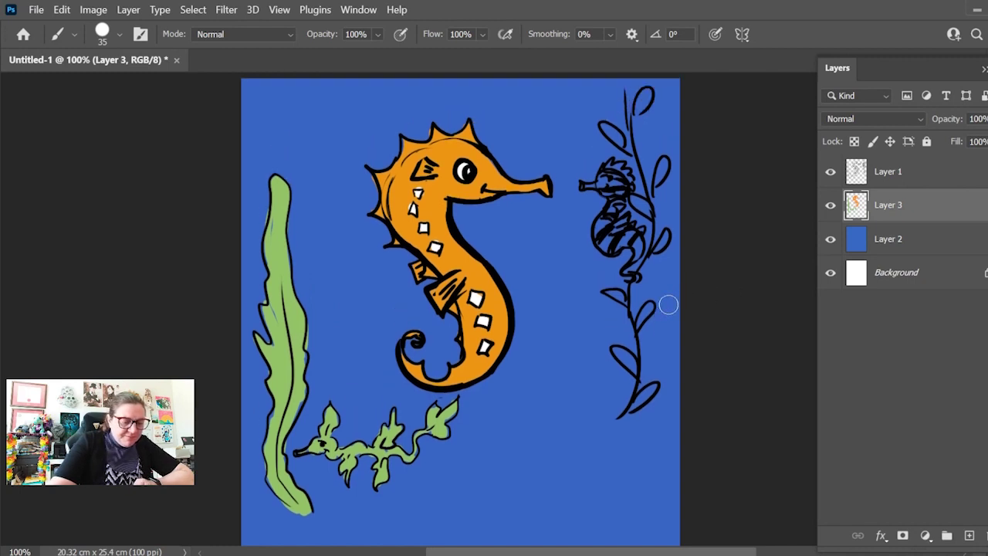
pyautogui.moveTo(616, 350); pyautogui.dragTo(627, 366)
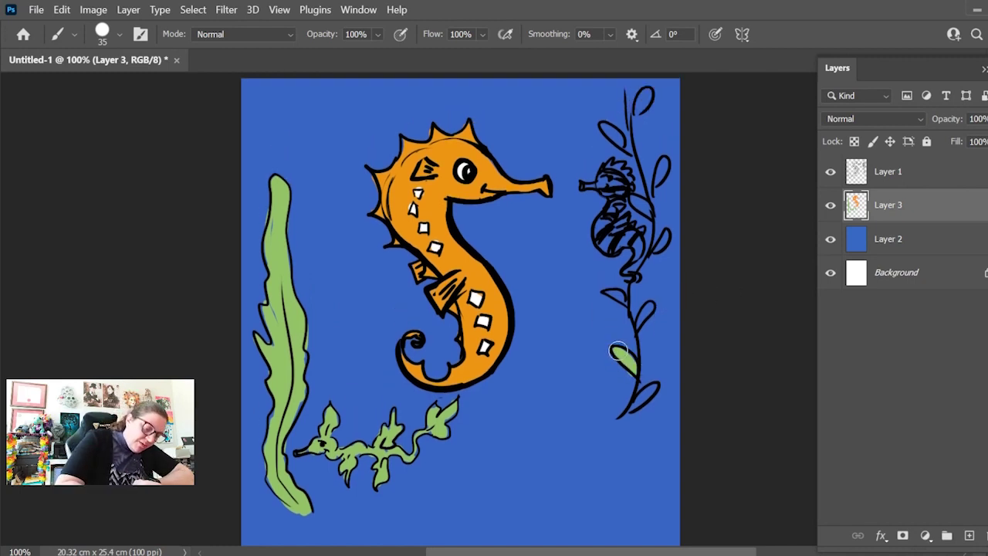
pyautogui.moveTo(634, 406); pyautogui.dragTo(647, 394)
pyautogui.moveTo(605, 291); pyautogui.dragTo(622, 298)
pyautogui.moveTo(634, 322); pyautogui.dragTo(649, 310)
pyautogui.moveTo(654, 253); pyautogui.dragTo(663, 241)
pyautogui.moveTo(645, 198)
pyautogui.mouseDown()
pyautogui.moveTo(647, 213)
pyautogui.moveTo(662, 165)
pyautogui.mouseUp()
pyautogui.moveTo(601, 124); pyautogui.dragTo(618, 143)
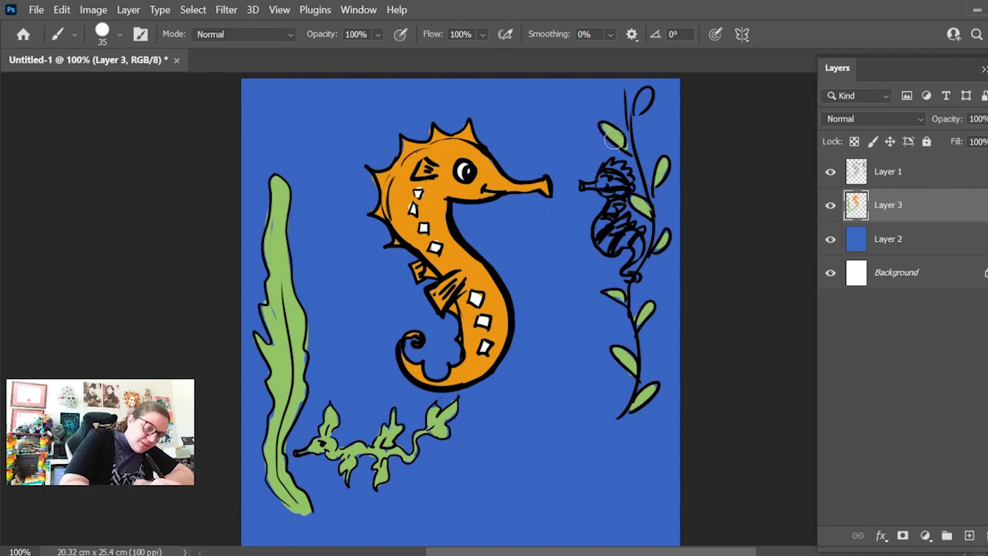
pyautogui.moveTo(637, 110); pyautogui.dragTo(644, 95)
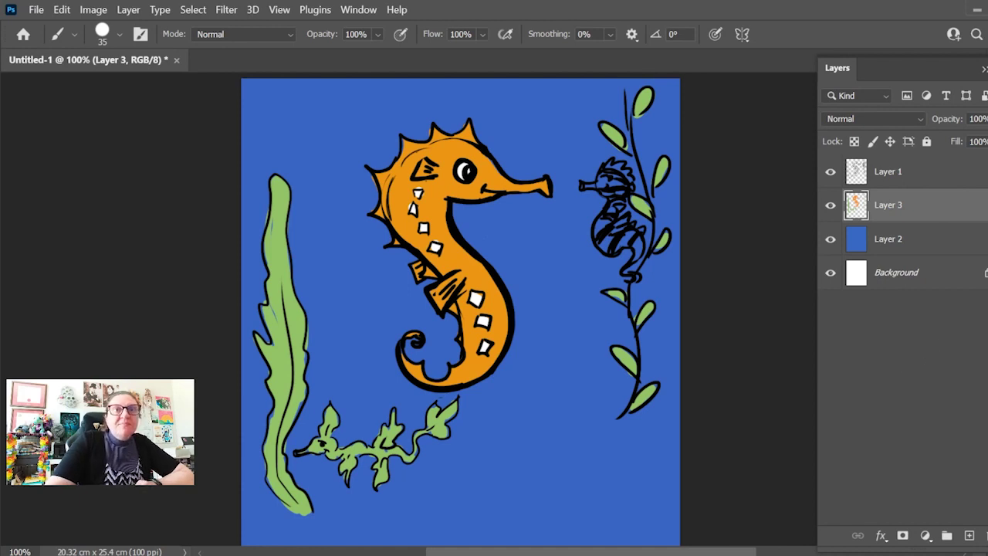
# Step: Choose a purple and paint the tiny striped seahorse's head, body and curled tail
pyautogui.press('i')
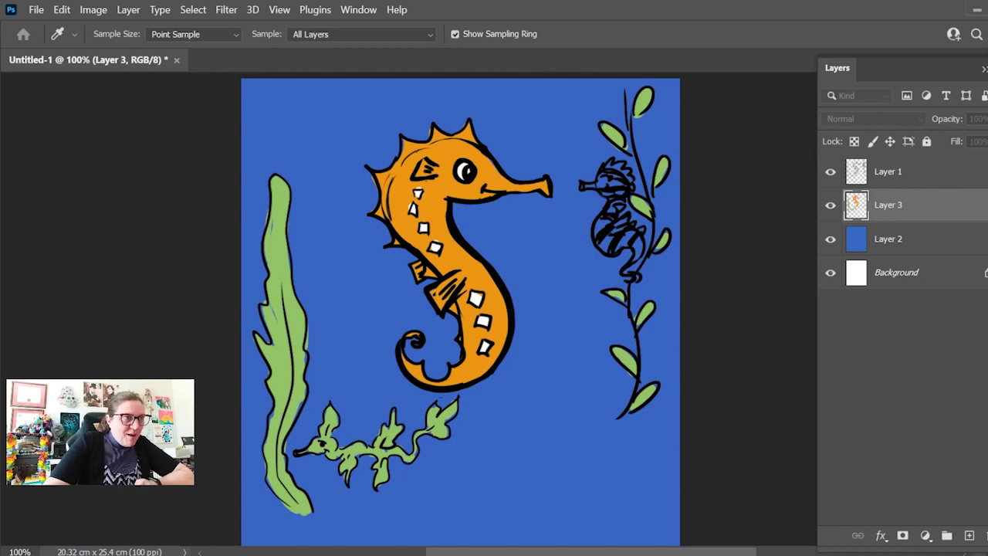
pyautogui.press('b')
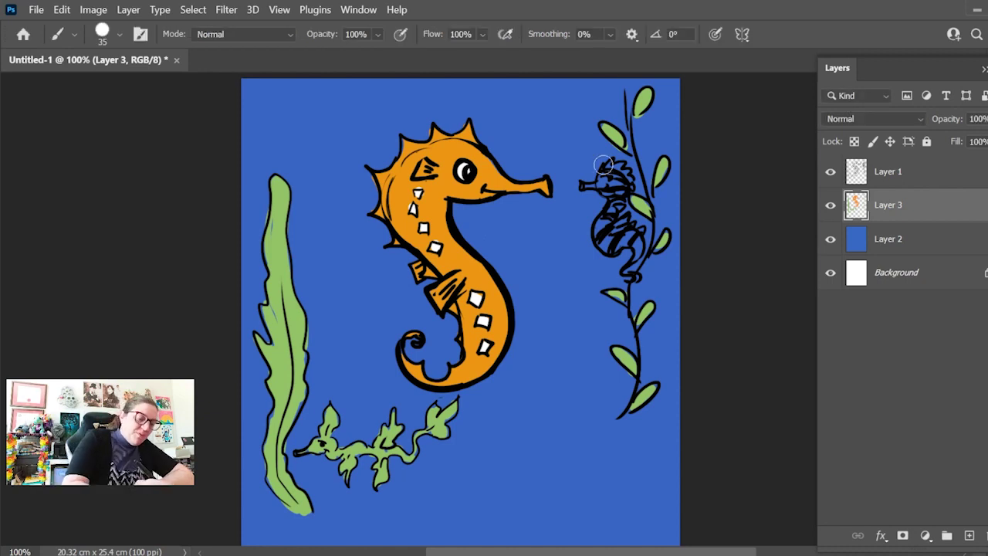
pyautogui.moveTo(609, 183)
pyautogui.mouseDown()
pyautogui.moveTo(583, 186)
pyautogui.moveTo(606, 187)
pyautogui.moveTo(613, 168)
pyautogui.moveTo(619, 176)
pyautogui.moveTo(607, 244)
pyautogui.moveTo(629, 237)
pyautogui.moveTo(637, 248)
pyautogui.moveTo(632, 258)
pyautogui.moveTo(628, 231)
pyautogui.moveTo(627, 242)
pyautogui.moveTo(604, 246)
pyautogui.moveTo(606, 220)
pyautogui.moveTo(633, 260)
pyautogui.moveTo(642, 200)
pyautogui.mouseUp()
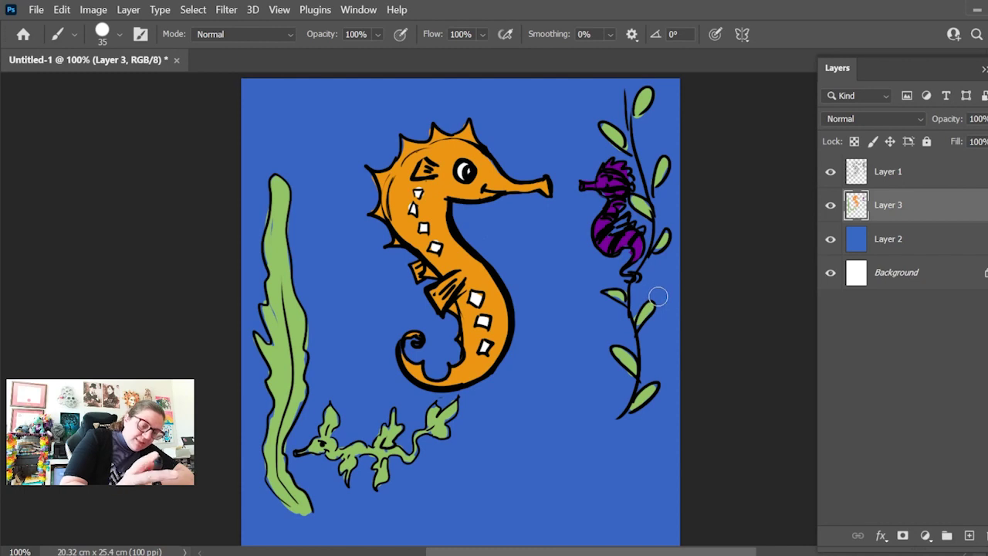
pyautogui.moveTo(616, 227); pyautogui.dragTo(626, 236)
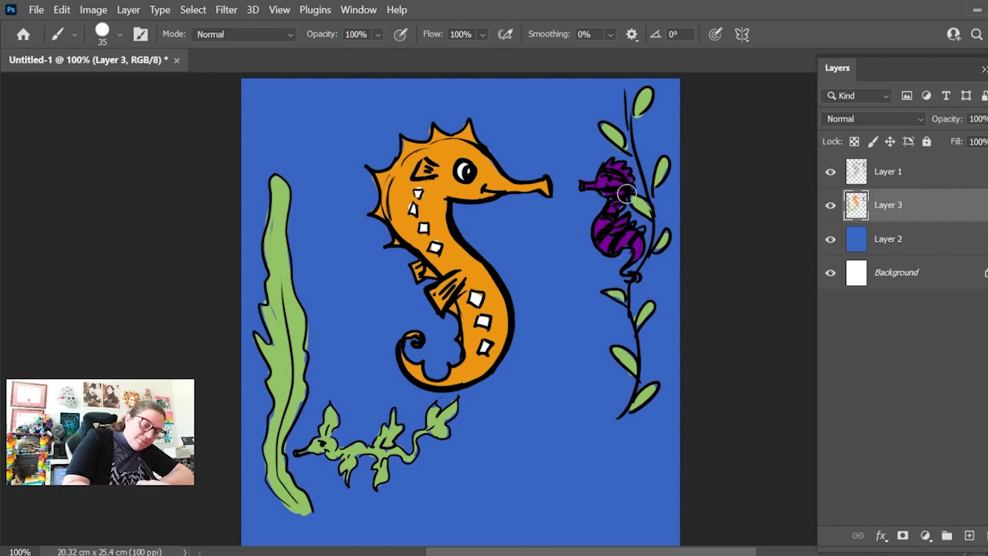
pyautogui.moveTo(616, 214); pyautogui.dragTo(643, 229)
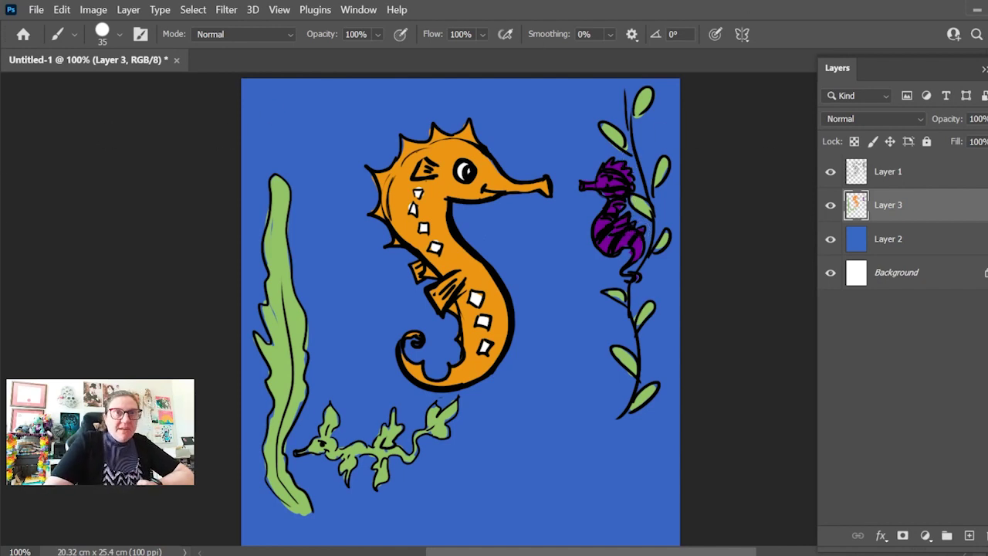
pyautogui.press('i')
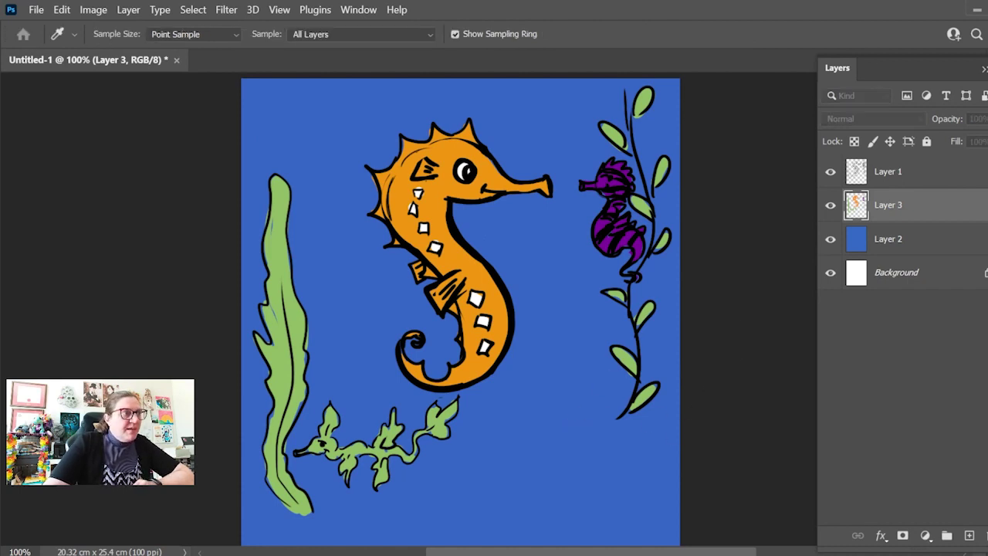
pyautogui.press('b')
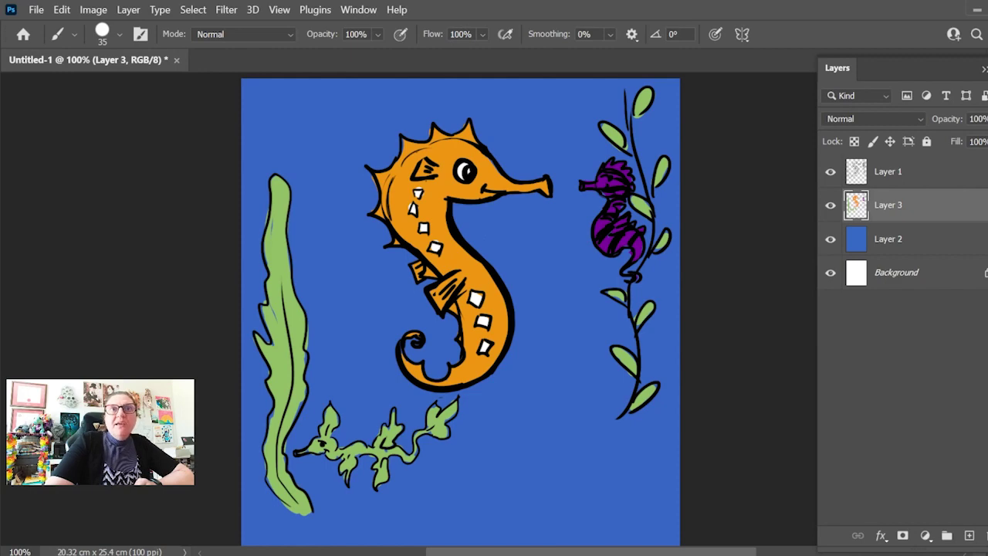
pyautogui.press('g')
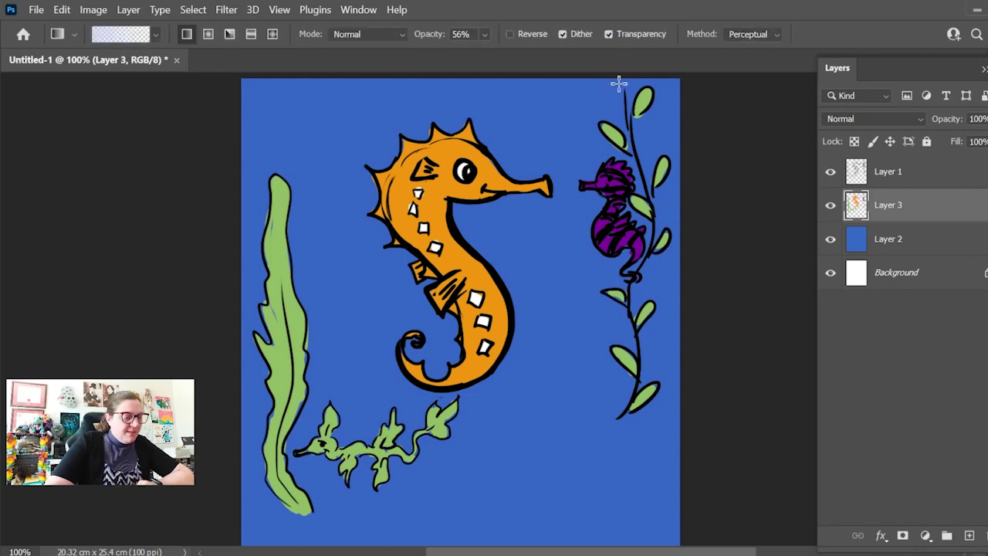
pyautogui.moveTo(463, 77); pyautogui.dragTo(462, 274)
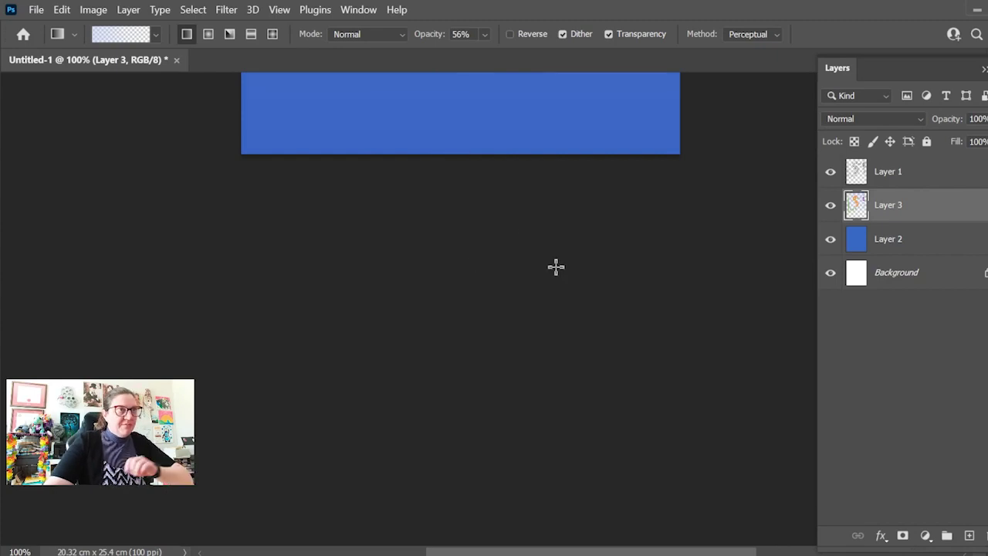
pyautogui.scroll(5, 570, 284)
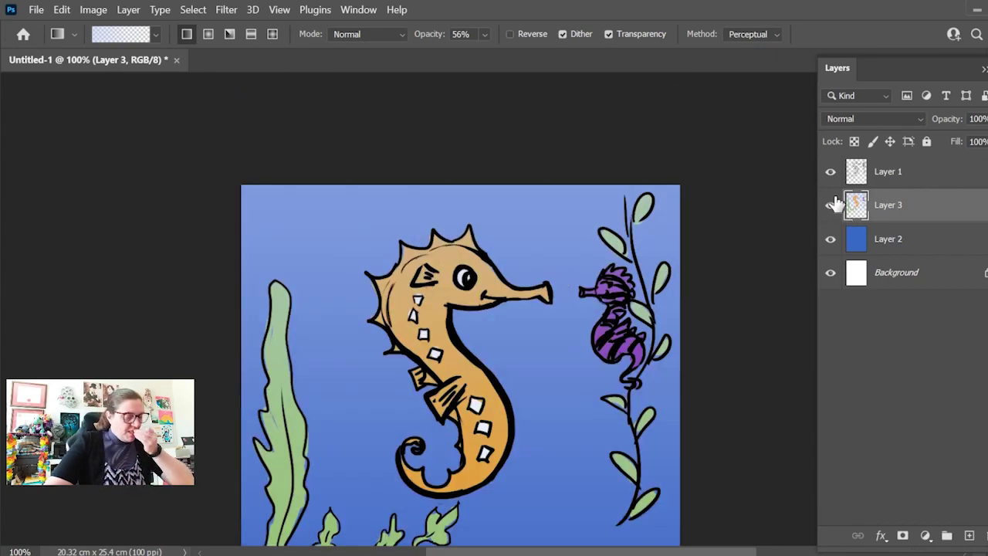
pyautogui.hotkey('ctrl', 'z')
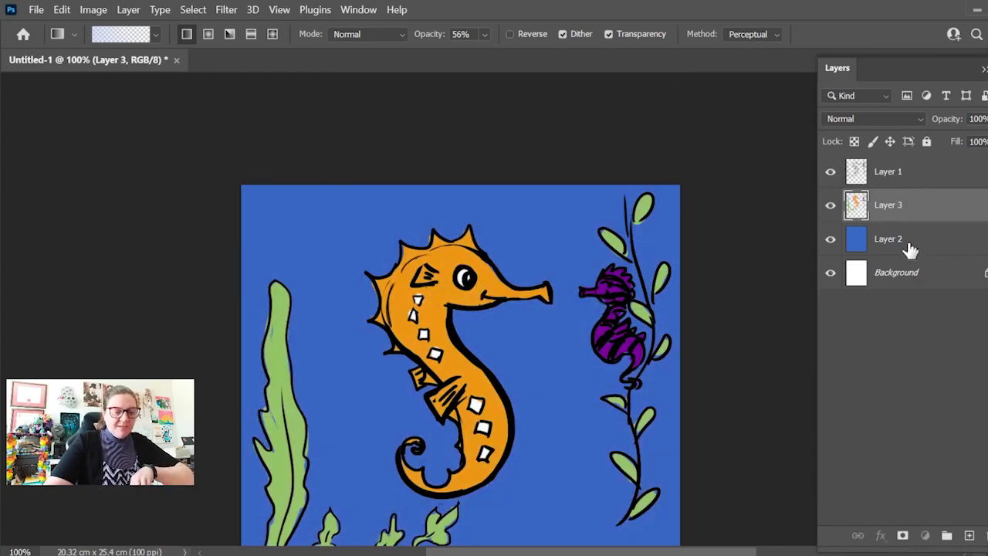
# Step: Lay a pale blue to transparent linear gradient at 56% opacity down from the canvas's upper edge on Layer 2, and set the gradient type to reflected
pyautogui.click(904, 246)
pyautogui.moveTo(434, 180); pyautogui.dragTo(499, 412)
pyautogui.scroll(10, 533, 345)
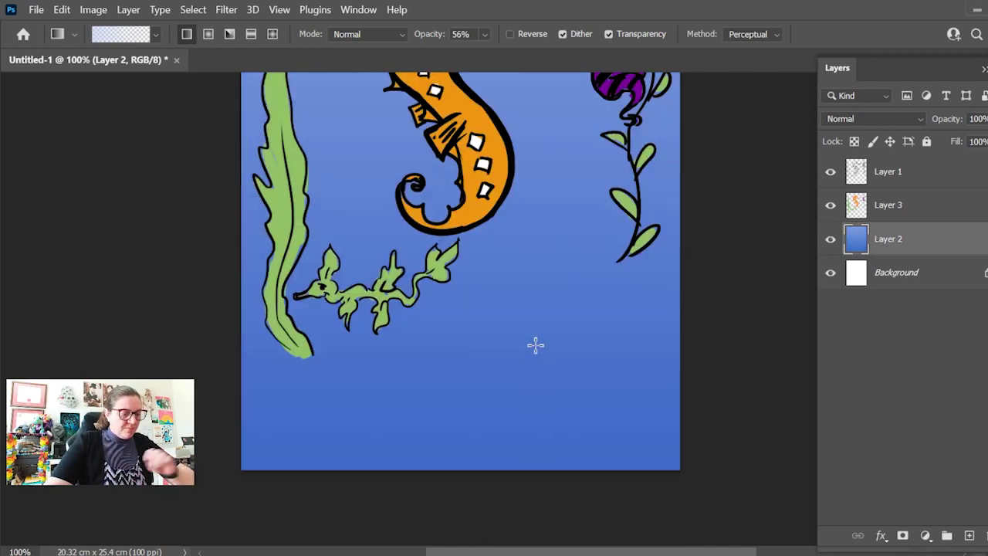
pyautogui.scroll(-5, 563, 305)
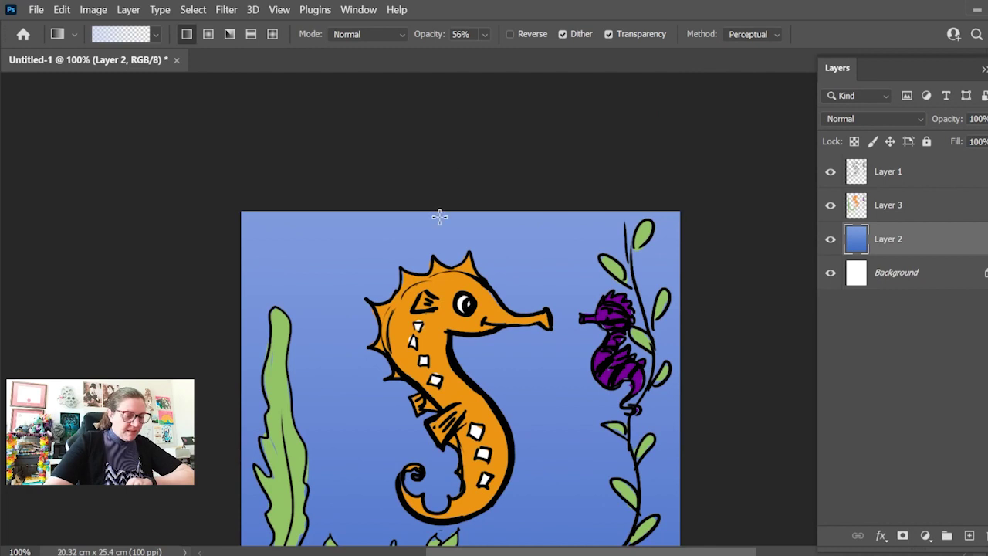
pyautogui.scroll(-4, 669, 430)
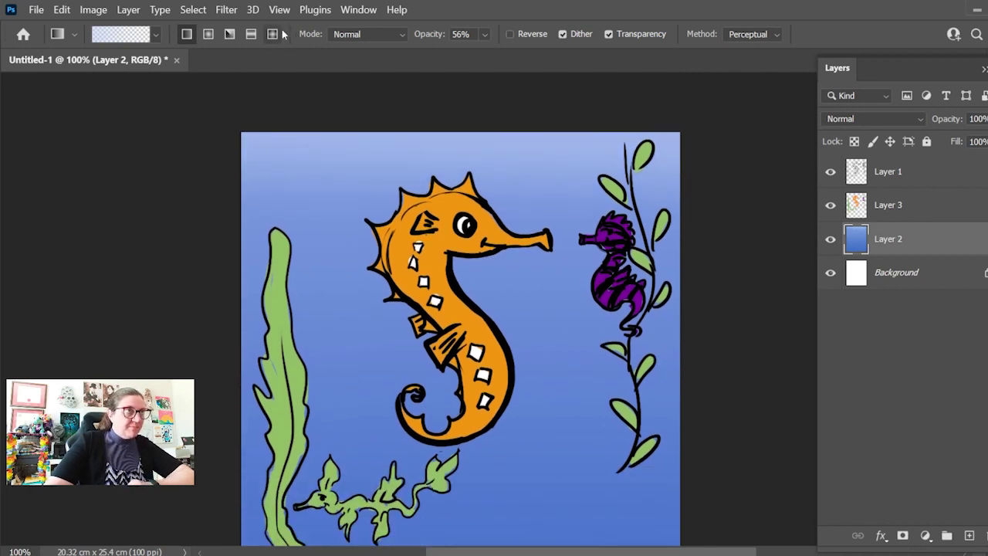
pyautogui.click(250, 35)
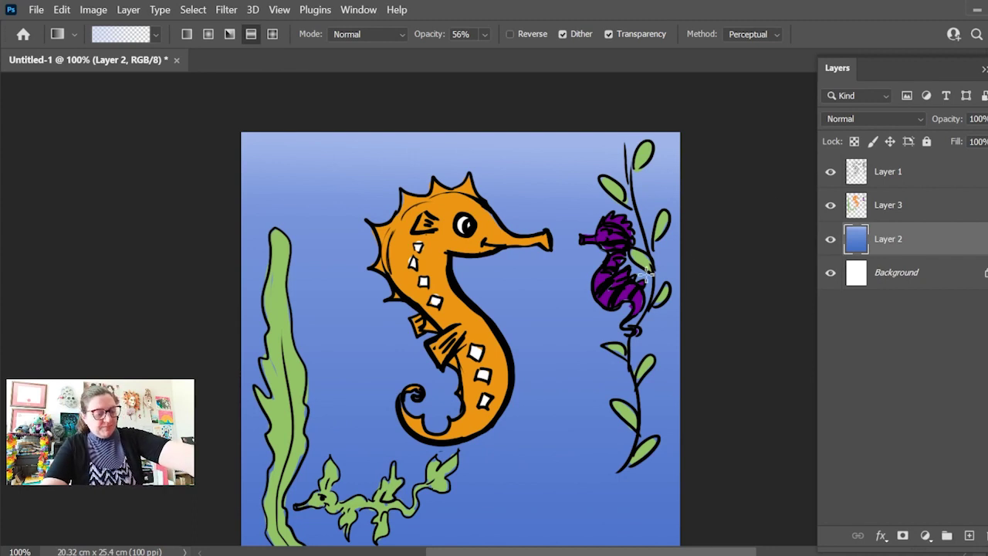
pyautogui.scroll(-3, 568, 355)
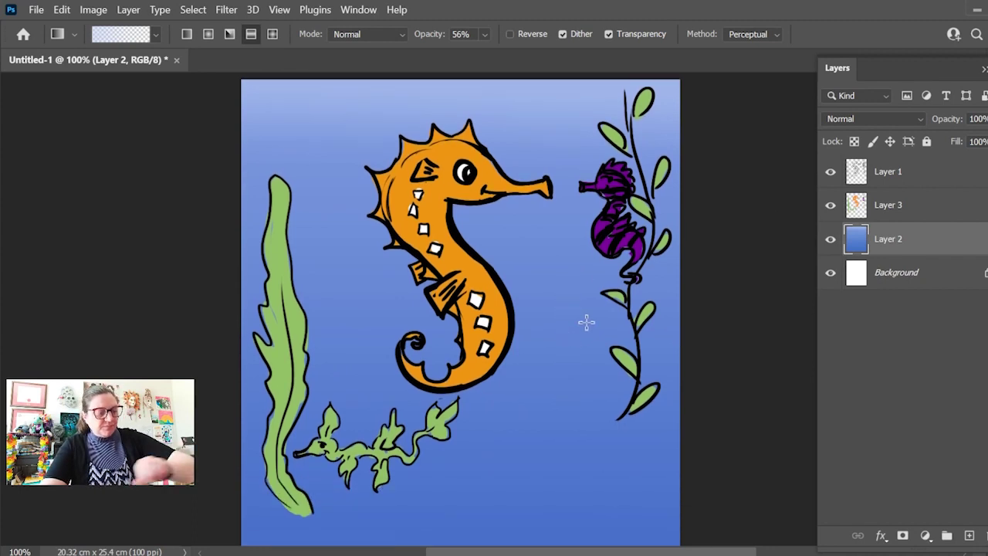
pyautogui.scroll(-1, 585, 322)
pyautogui.scroll(1, 399, 158)
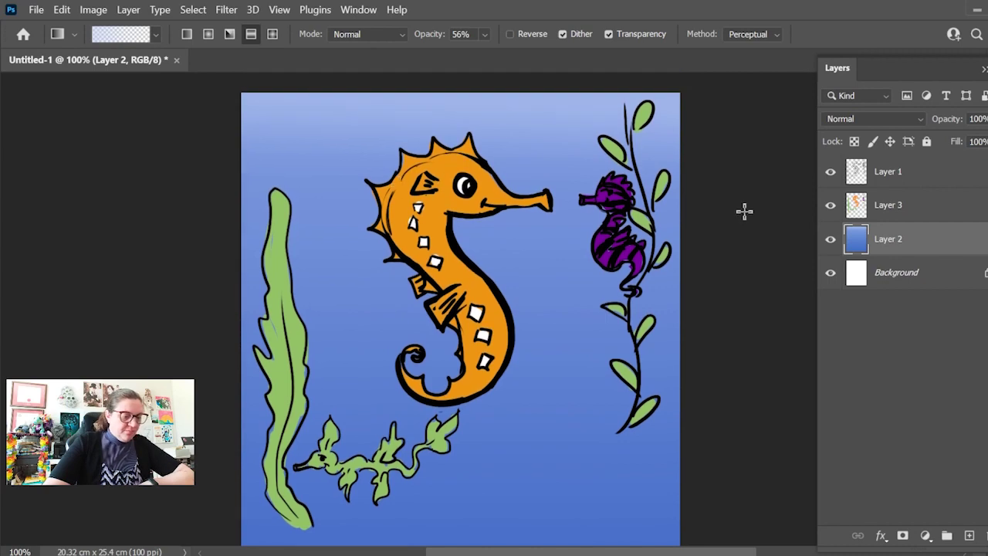
# Step: Scale Layer 1 and Layer 3 together to 125.06% and align them with the canvas's upper-left corner
pyautogui.click(933, 202)
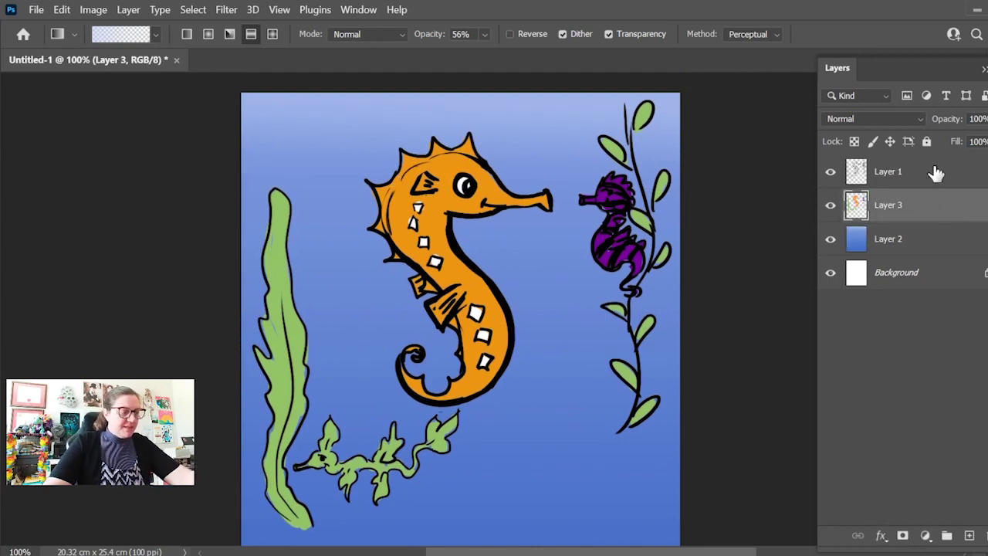
pyautogui.keyDown('shift'); pyautogui.click(936, 173); pyautogui.keyUp('shift')
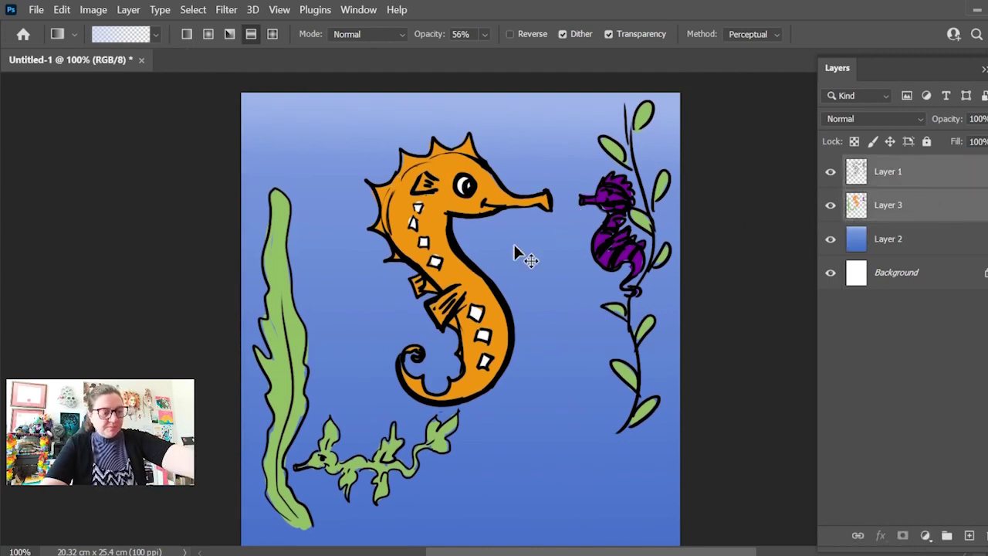
pyautogui.scroll(-1, 486, 311)
pyautogui.scroll(-1, 486, 311)
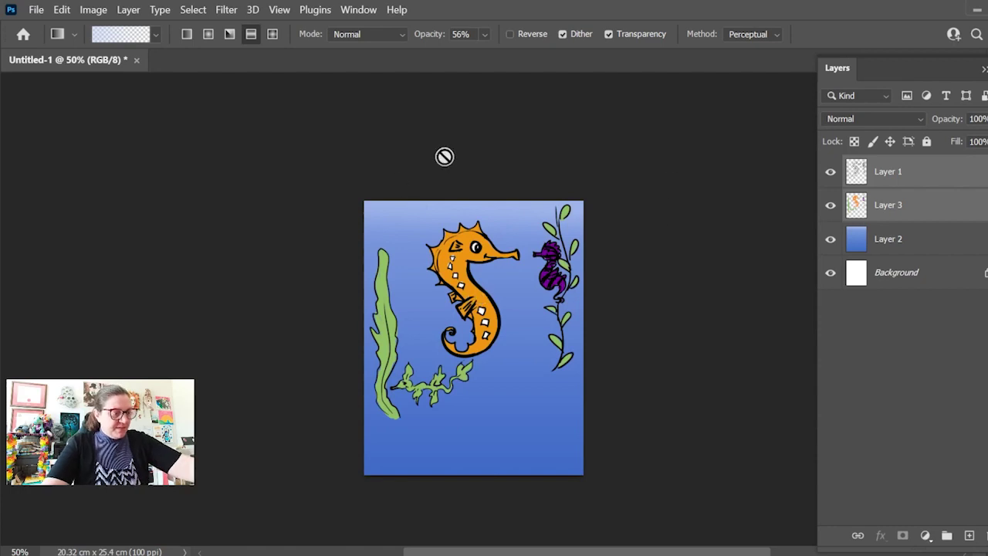
pyautogui.hotkey('ctrl', 't')
pyautogui.moveTo(579, 419); pyautogui.dragTo(617, 486)
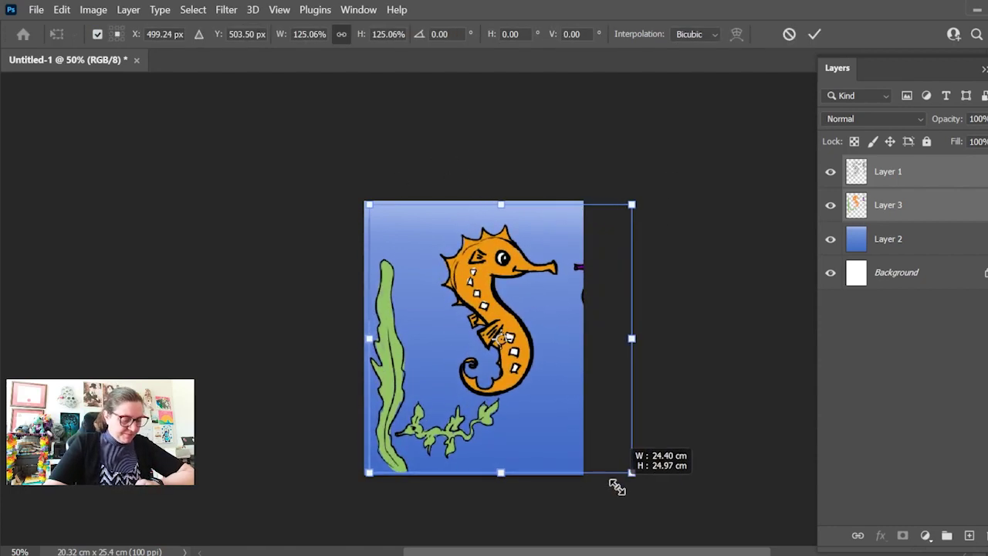
pyautogui.moveTo(502, 373); pyautogui.dragTo(495, 369)
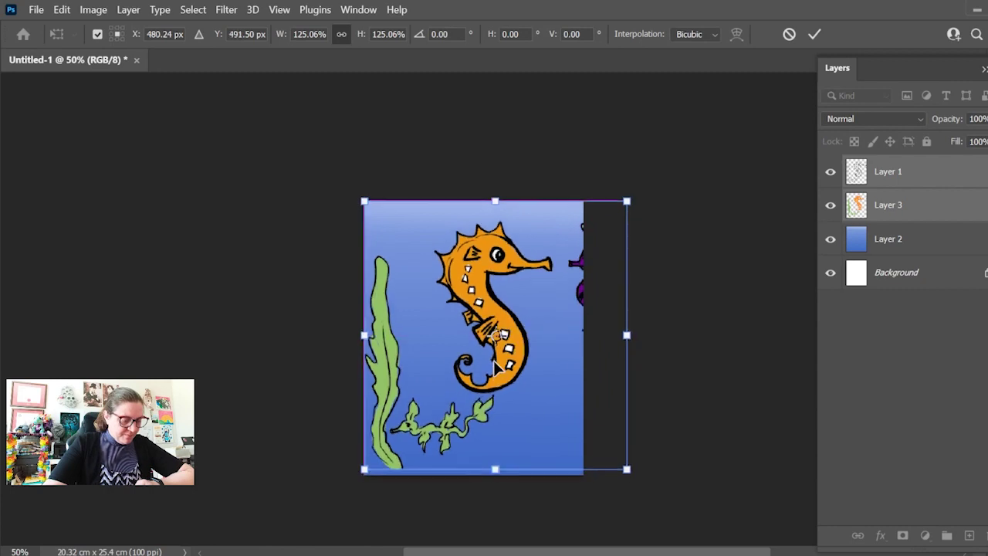
pyautogui.click(814, 35)
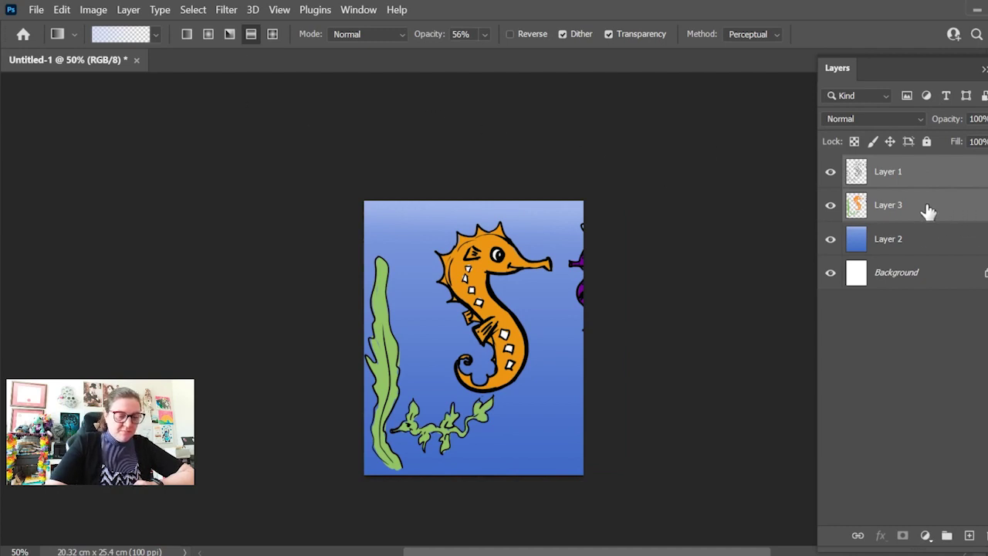
# Step: Duplicate Layer 1 and Layer 3 and move the copies down and left until the tiny purple seahorse is inside the canvas
pyautogui.moveTo(926, 214); pyautogui.dragTo(969, 536)
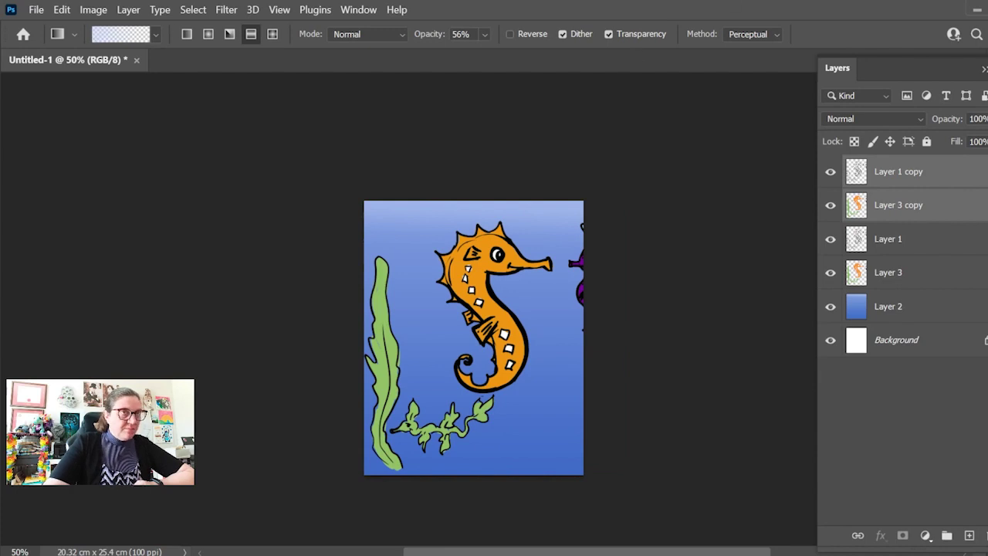
pyautogui.press('v')
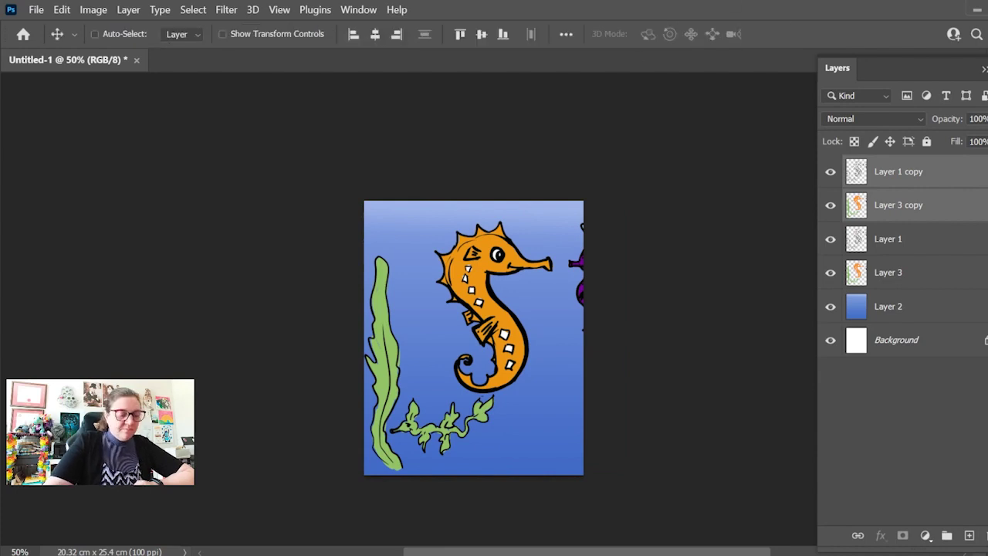
pyautogui.moveTo(496, 279); pyautogui.dragTo(463, 328)
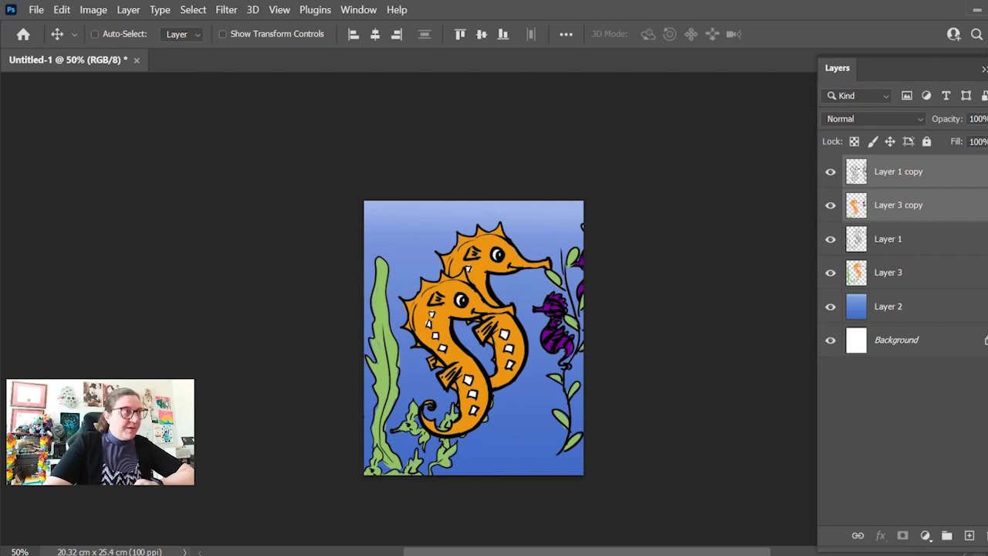
# Step: Marquee-select the area left of the tiny purple seahorse, delete its contents from Layer 1 copy and Layer 3 copy, and deselect
pyautogui.press('m')
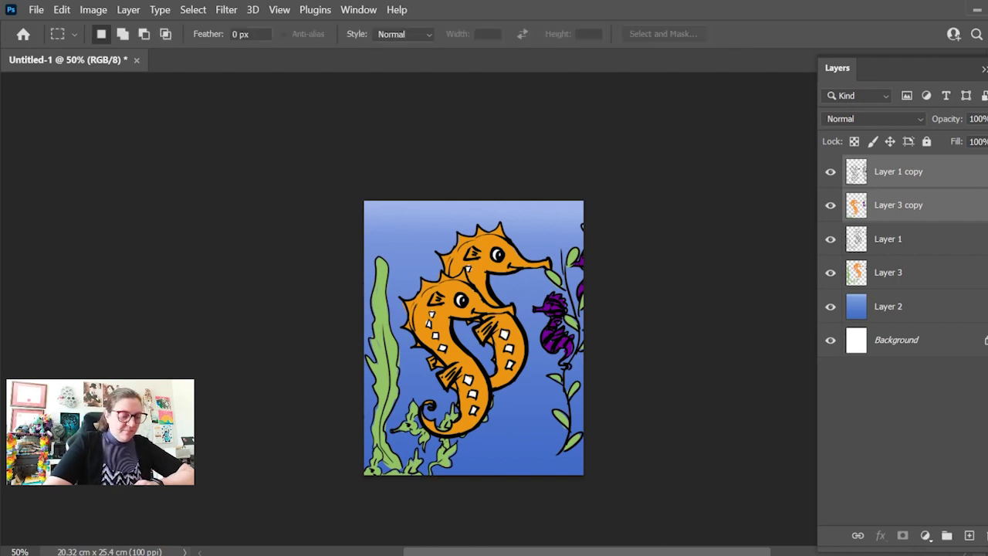
pyautogui.moveTo(363, 199); pyautogui.dragTo(519, 535)
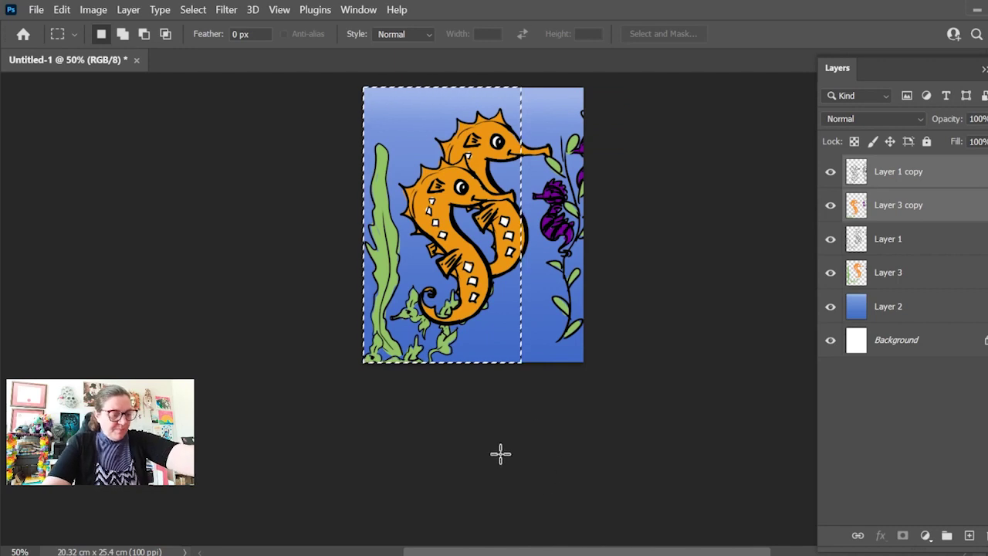
pyautogui.click(922, 177)
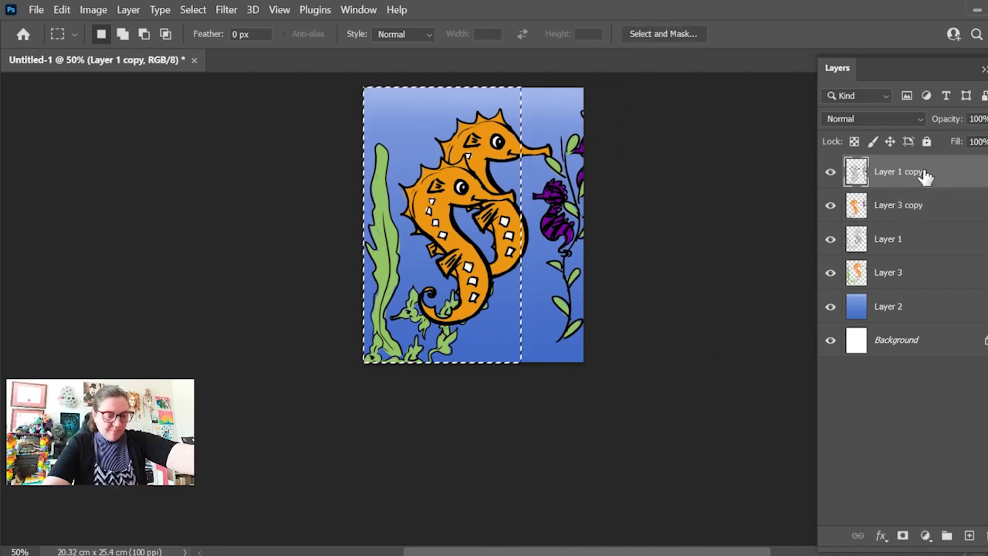
pyautogui.press('Delete')
pyautogui.click(915, 203)
pyautogui.click(703, 420)
pyautogui.press('Delete')
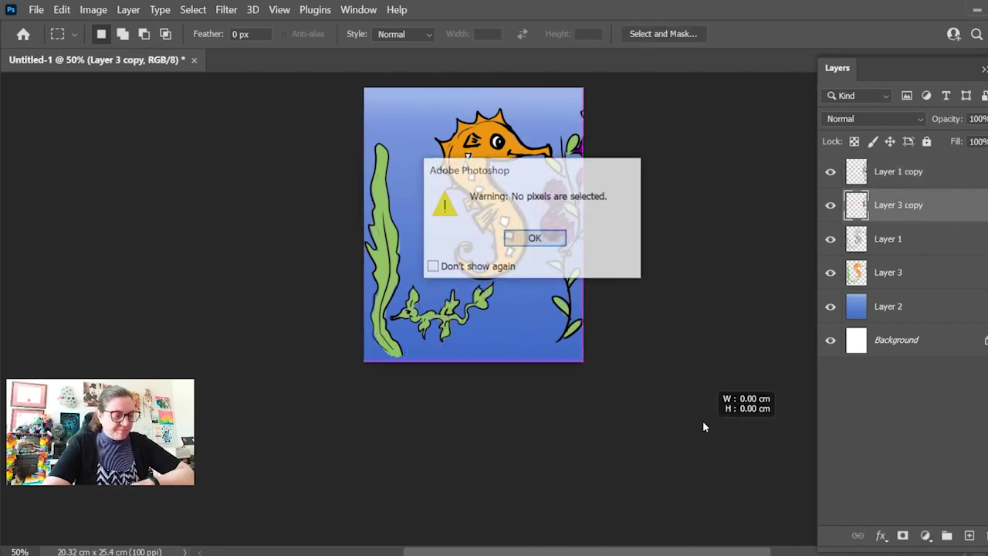
pyautogui.press('Return')
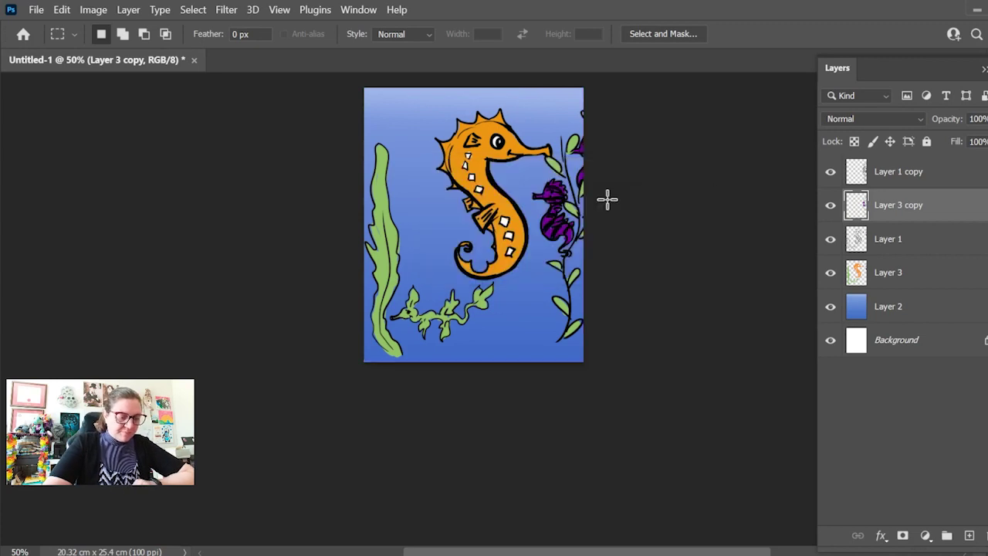
# Step: Marquee-select the leftover purple seahorse at the canvas's right edge, delete it from Layer 1 and Layer 3, and deselect
pyautogui.moveTo(553, 87); pyautogui.dragTo(753, 278)
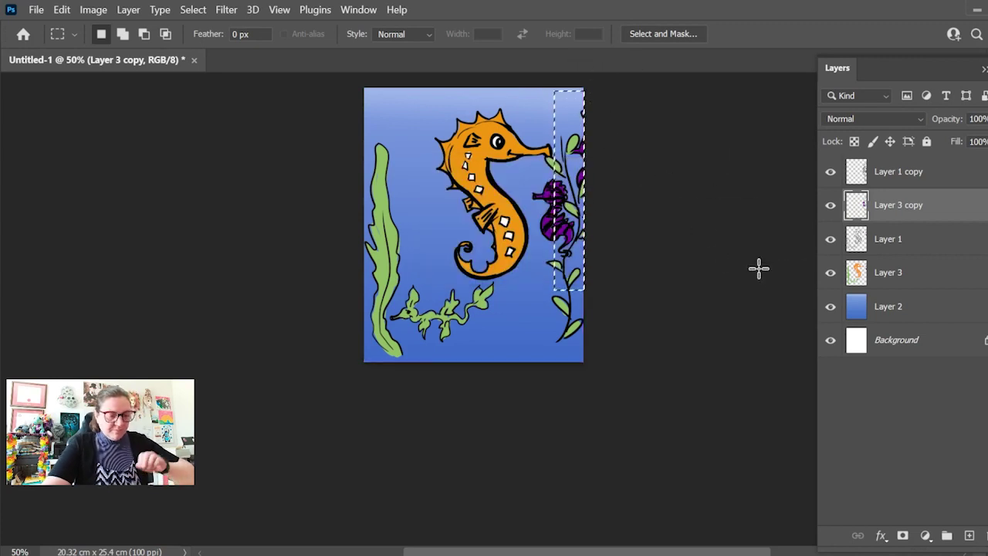
pyautogui.click(884, 241)
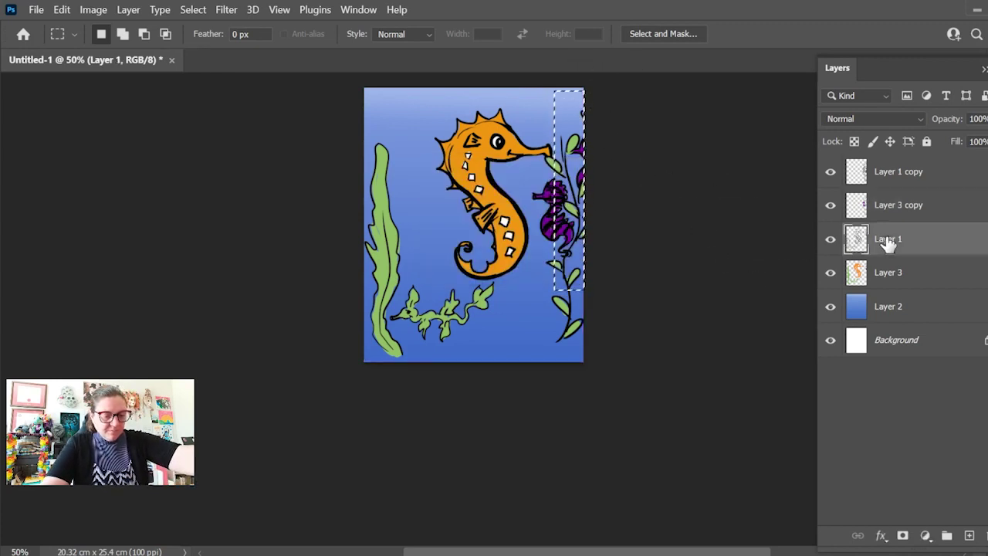
pyautogui.click(934, 281)
pyautogui.click(750, 287)
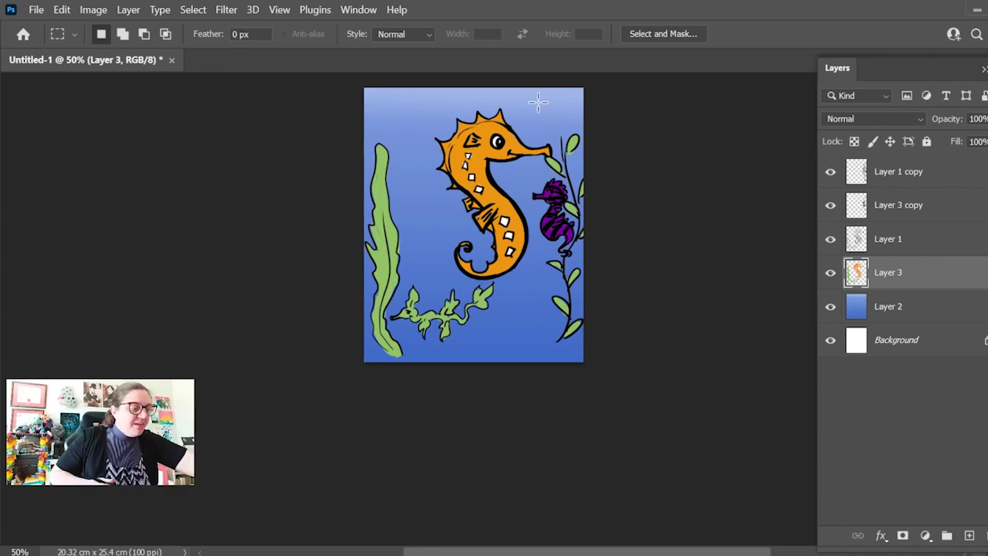
# Step: Dot small white bubbles of varying size through the water around the orange seahorse and the sea dragon on Layer 3 with a size 35 brush
pyautogui.press('b')
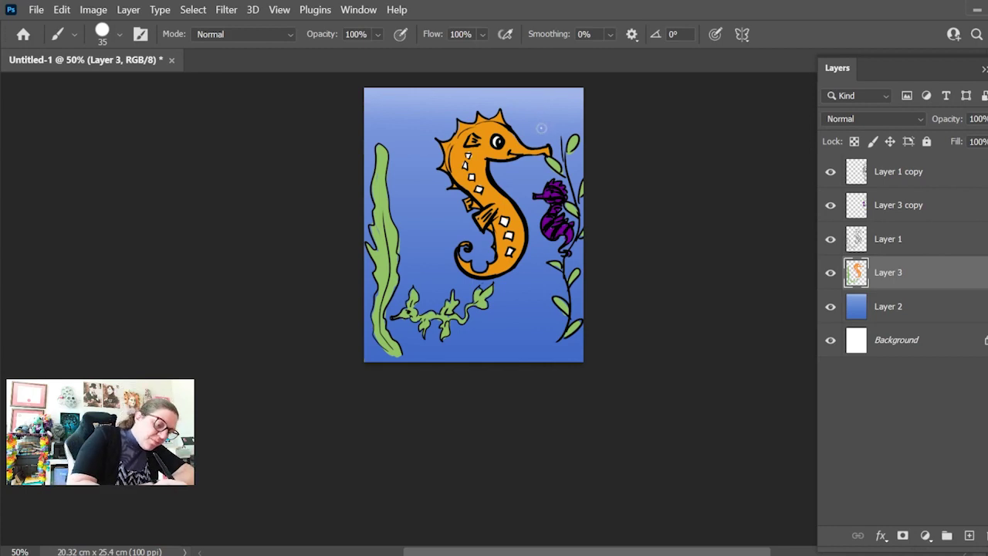
pyautogui.click(541, 128)
pyautogui.click(532, 167)
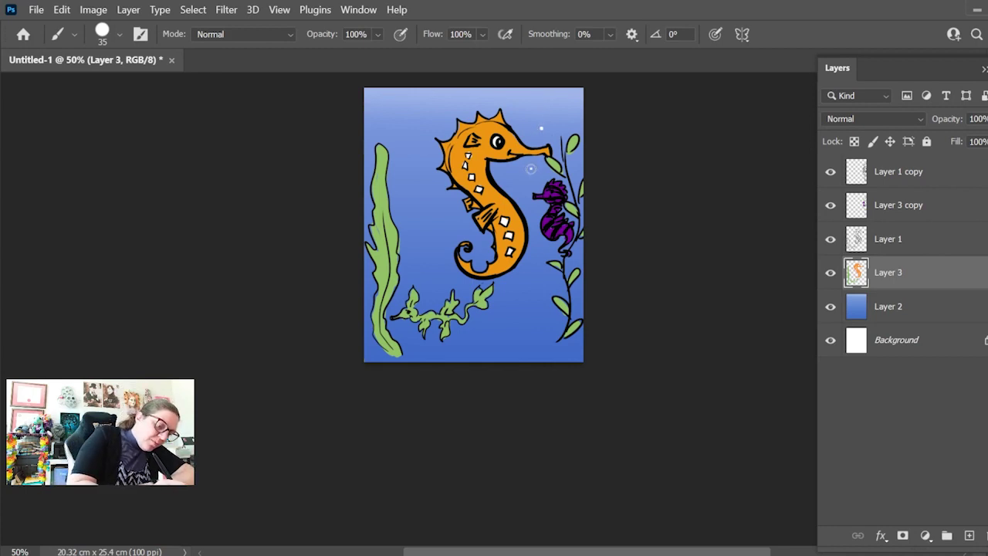
pyautogui.click(557, 125)
pyautogui.click(414, 143)
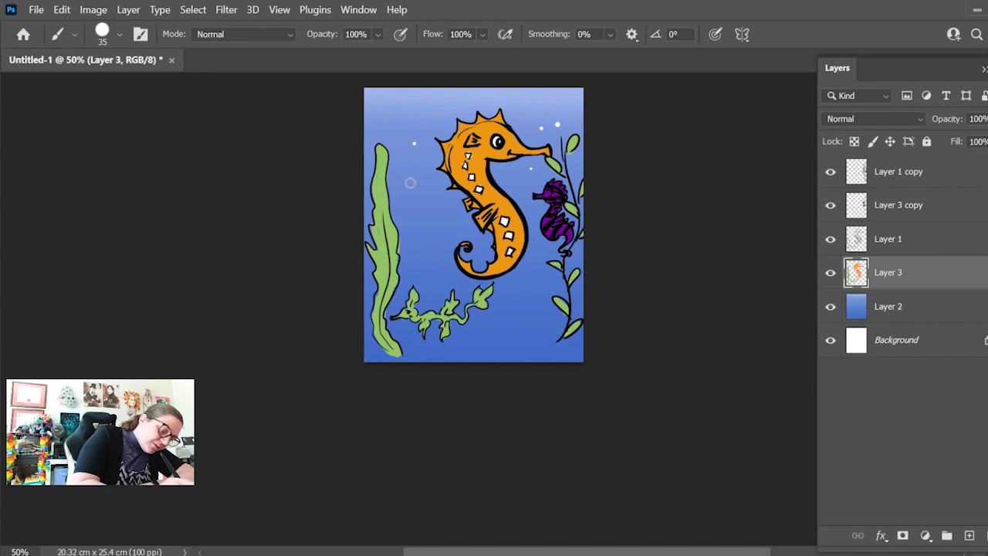
pyautogui.click(406, 182)
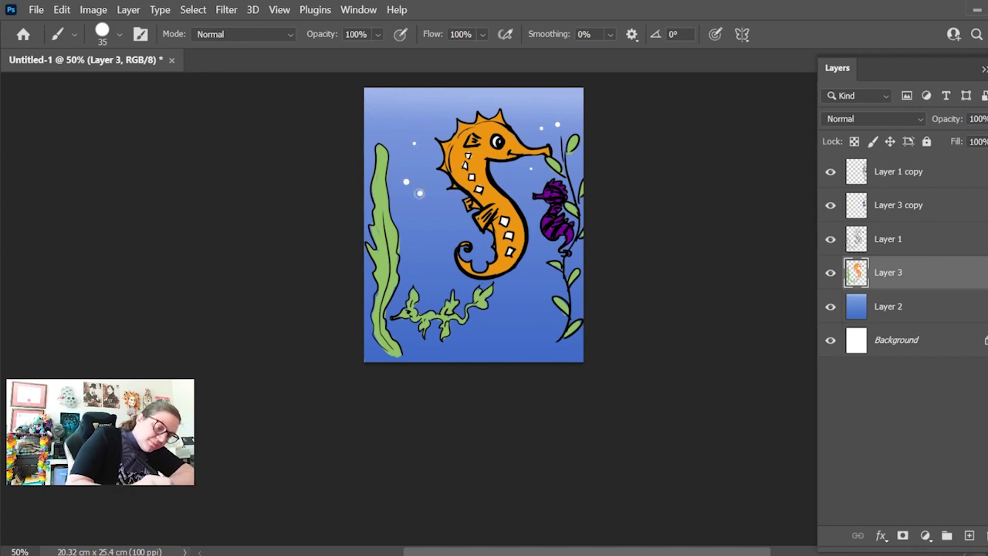
pyautogui.click(514, 303)
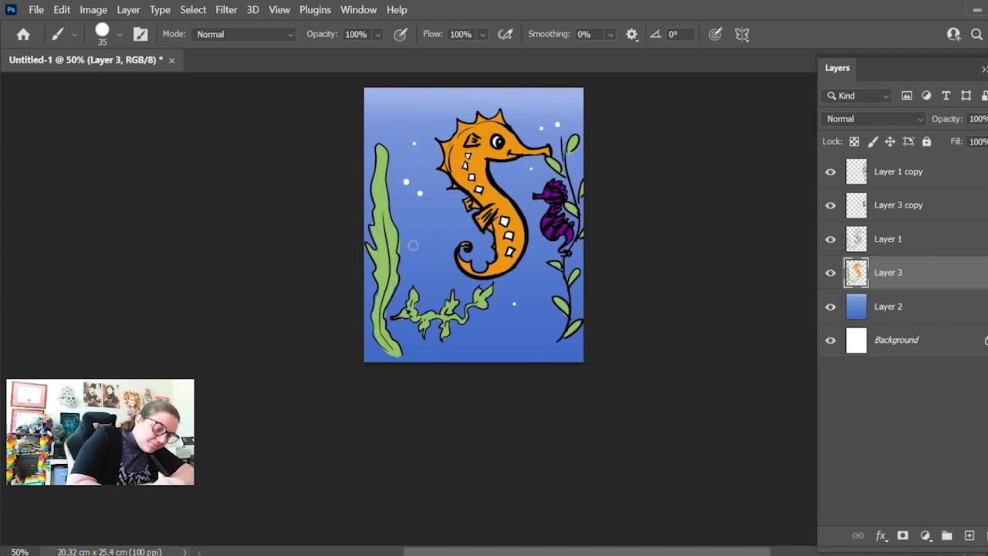
pyautogui.click(410, 271)
pyautogui.click(407, 332)
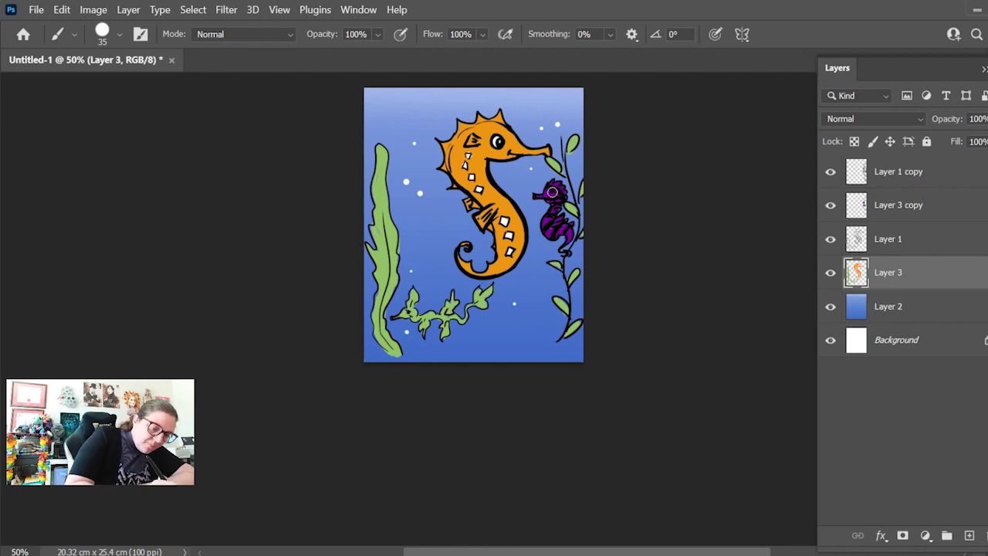
# Step: Paint the tiny purple seahorse's eye white on Layer 3 copy, and try a white highlight on the orange seahorse's head and undo it
pyautogui.click(903, 215)
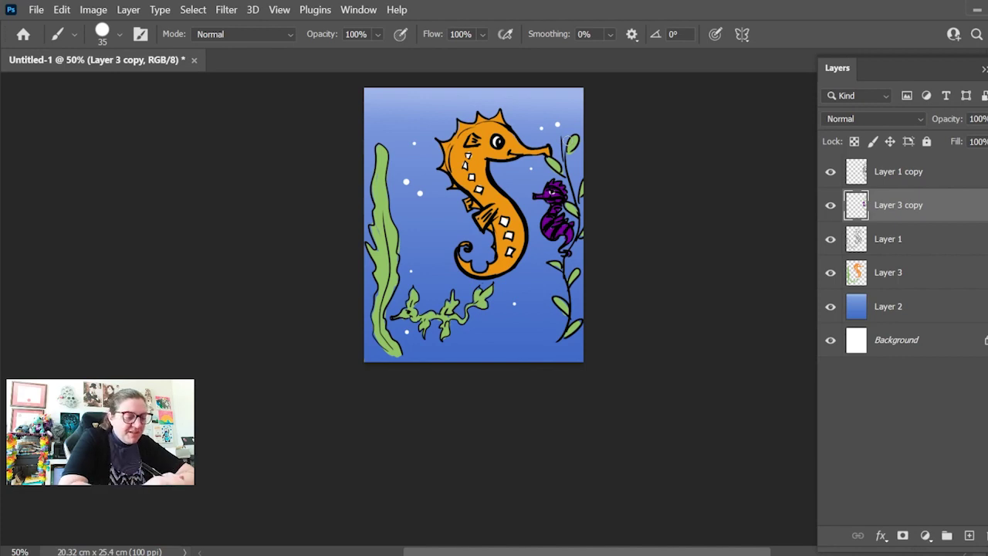
pyautogui.moveTo(487, 128); pyautogui.dragTo(502, 130)
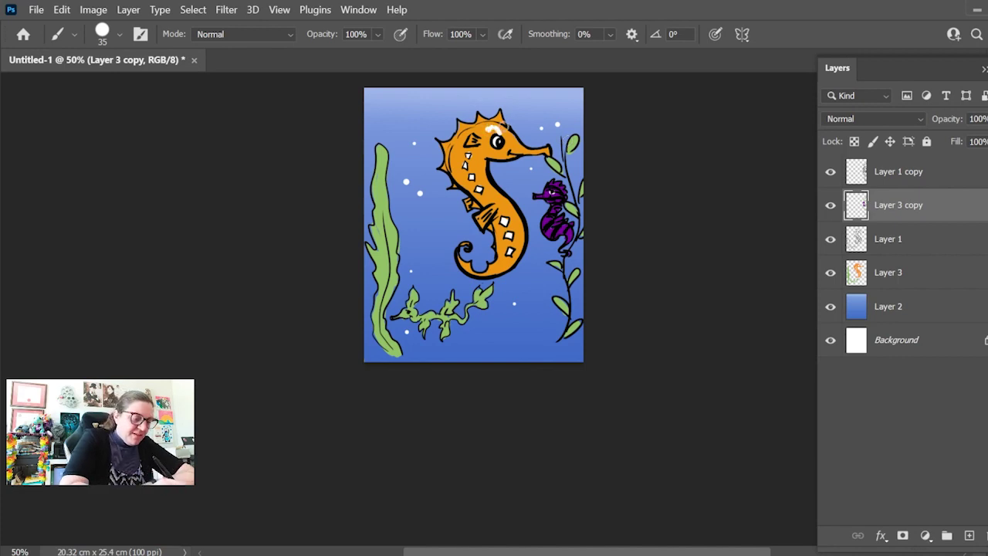
pyautogui.hotkey('ctrl', 'z')
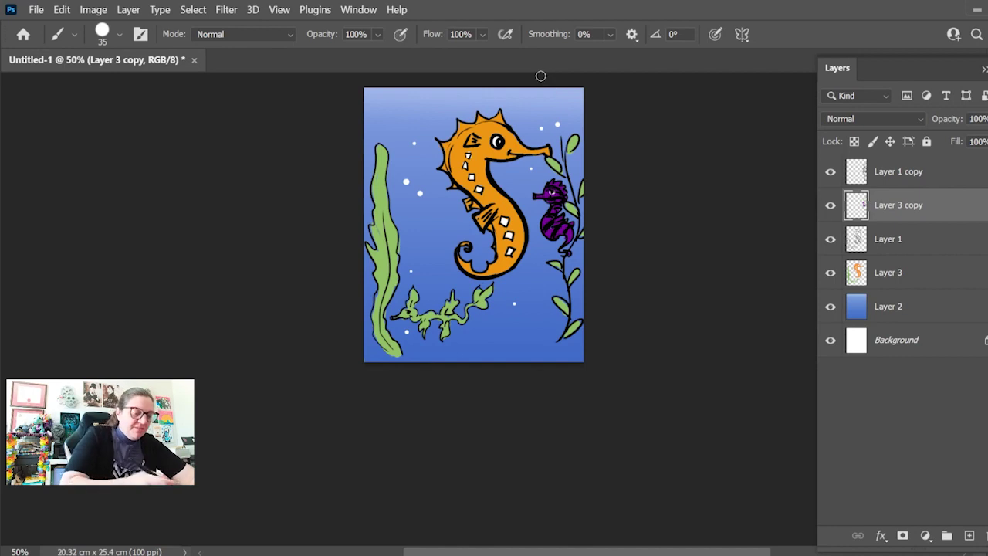